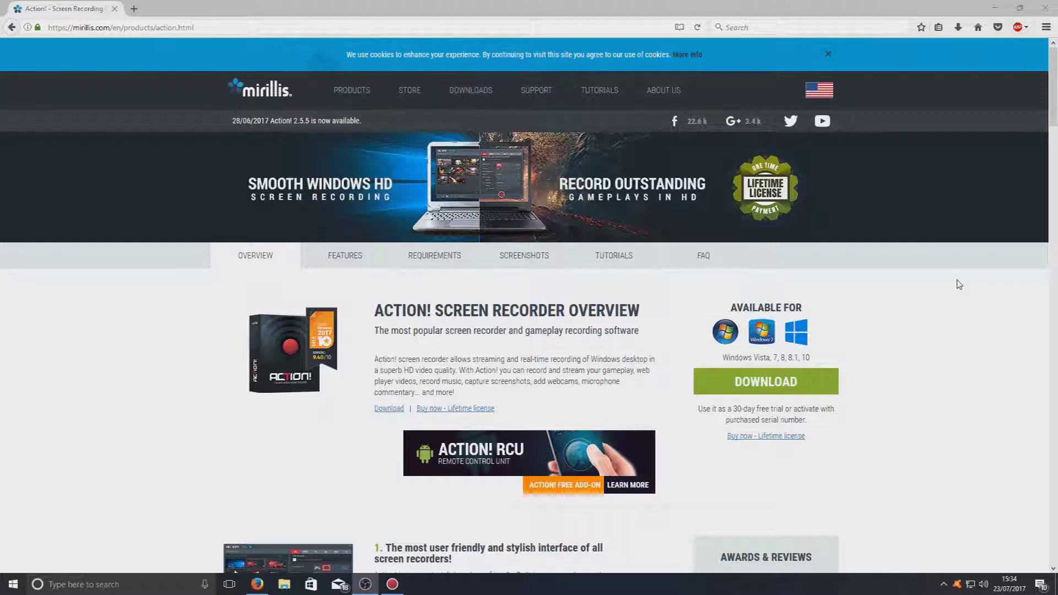
Step: Scroll down through the Mirillis web page in Firefox, then back up slightly
{"action": "scroll", "coordinate": [878, 423], "scroll_direction": "down", "scroll_amount": 1}
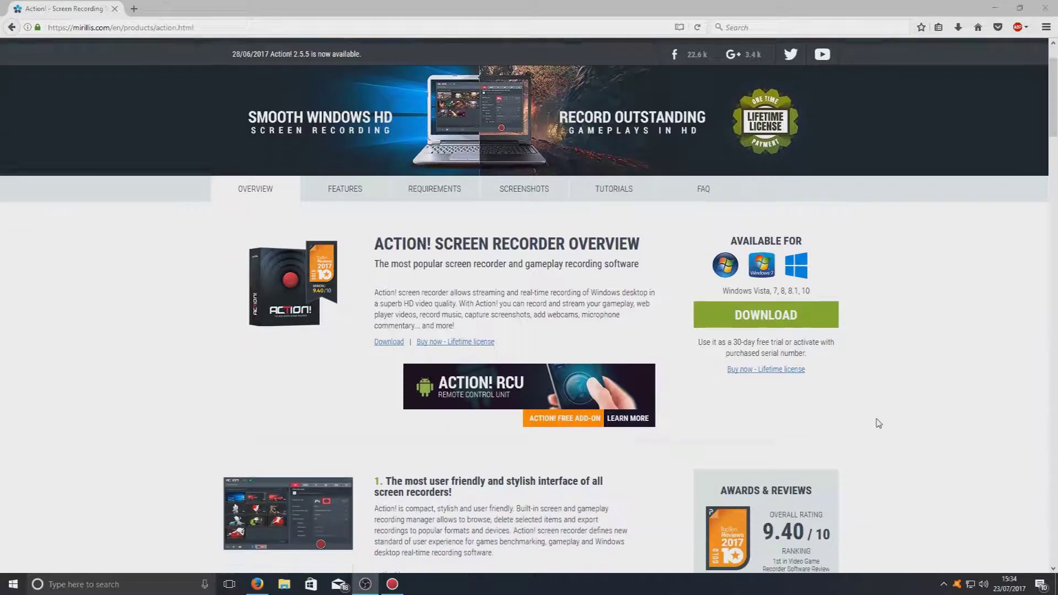
{"action": "scroll", "coordinate": [881, 418], "scroll_direction": "down", "scroll_amount": 1}
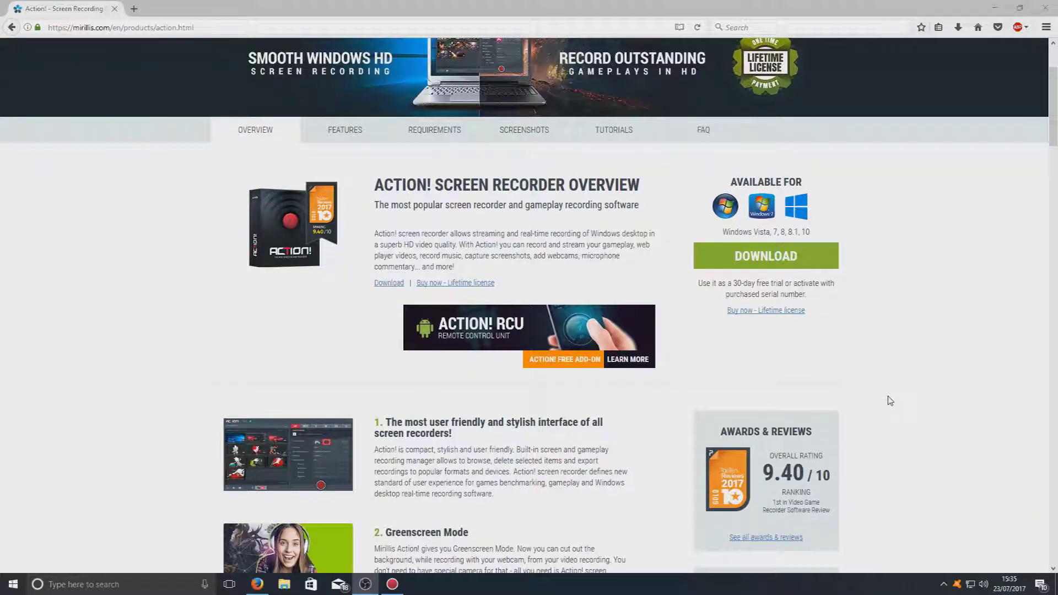
{"action": "scroll", "coordinate": [887, 403], "scroll_direction": "down", "scroll_amount": 5}
{"action": "scroll", "coordinate": [881, 411], "scroll_direction": "down", "scroll_amount": 2}
{"action": "scroll", "coordinate": [869, 420], "scroll_direction": "down", "scroll_amount": 8}
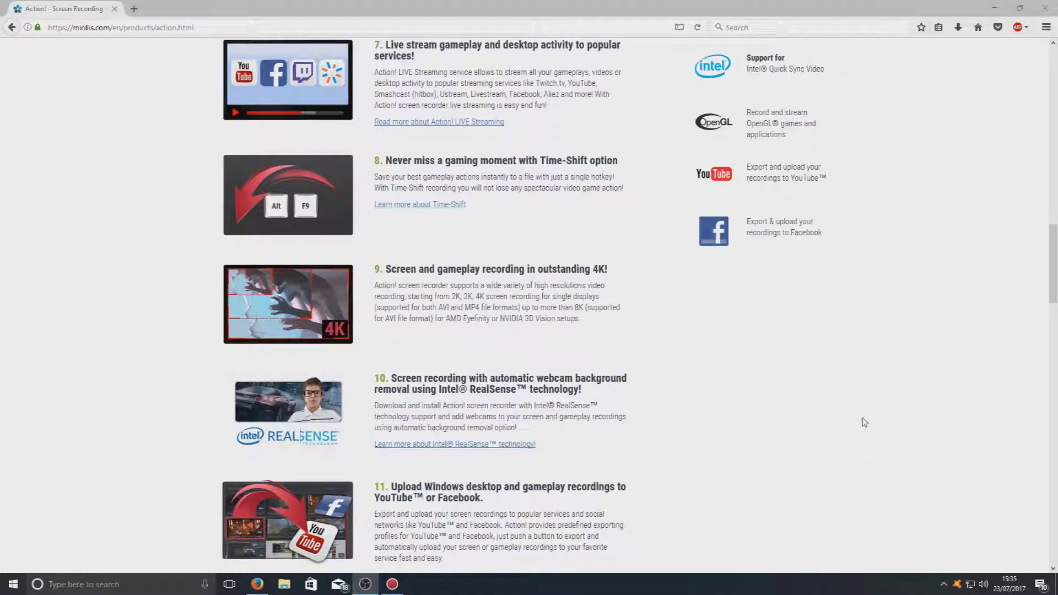
{"action": "scroll", "coordinate": [804, 417], "scroll_direction": "down", "scroll_amount": 7}
{"action": "scroll", "coordinate": [819, 501], "scroll_direction": "up", "scroll_amount": 20}
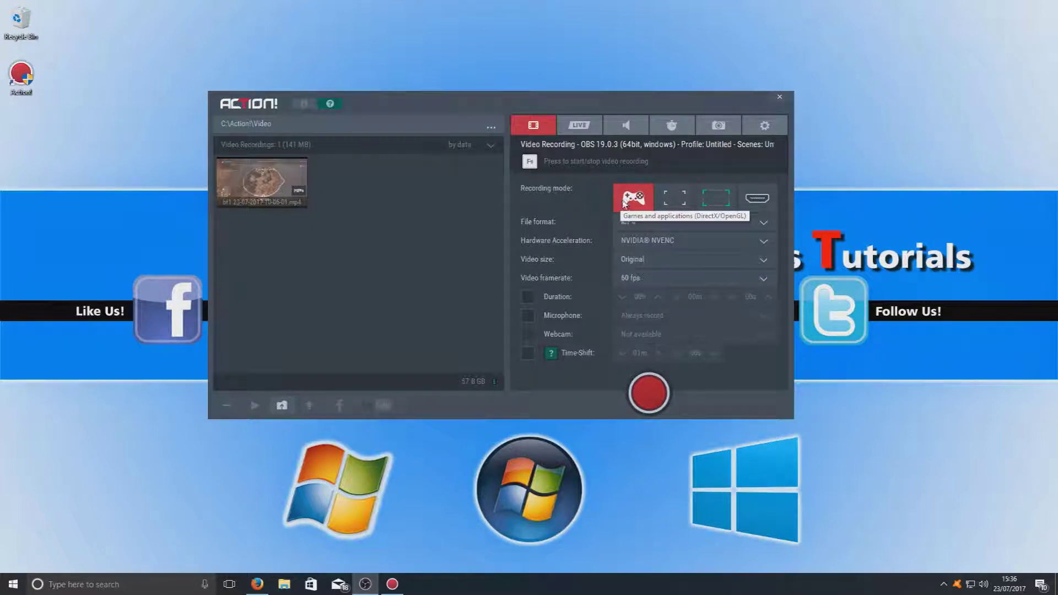
Step: Try Active screen mode, then switch capture to a 1164x822 active desktop region
{"action": "left_click", "coordinate": [673, 200]}
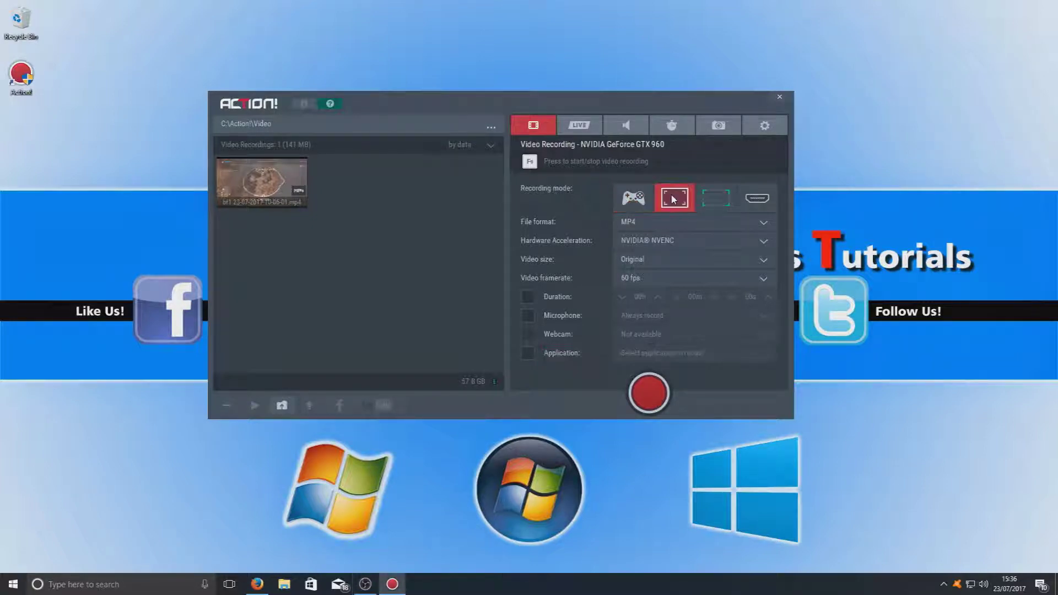
{"action": "left_click", "coordinate": [723, 197]}
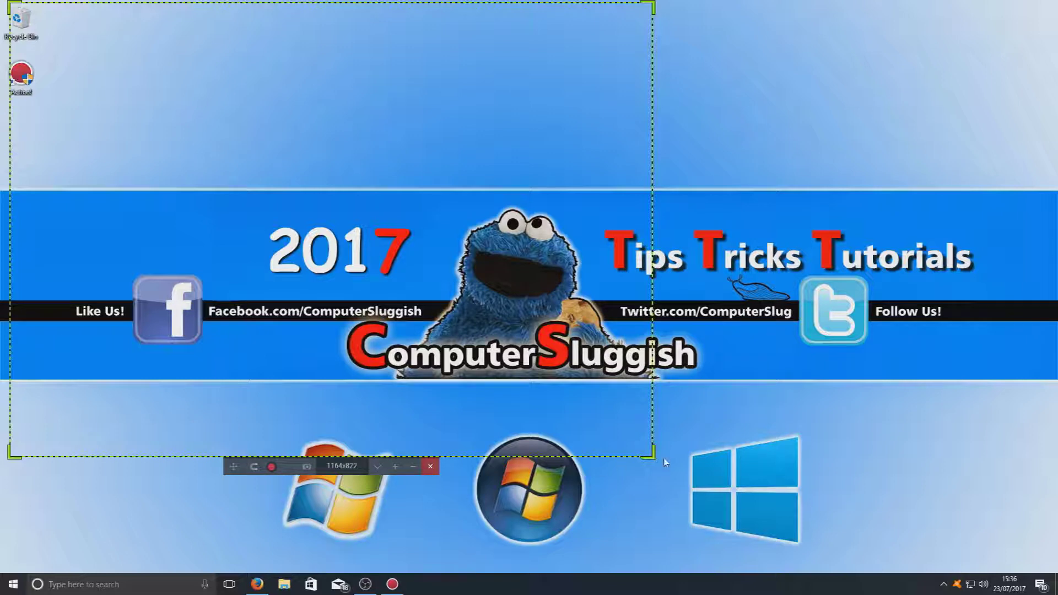
Step: Reshape the capture frame into a 1401x407 strip over the banner, then close it
{"action": "left_click_drag", "start_coordinate": [652, 455], "coordinate": [471, 265]}
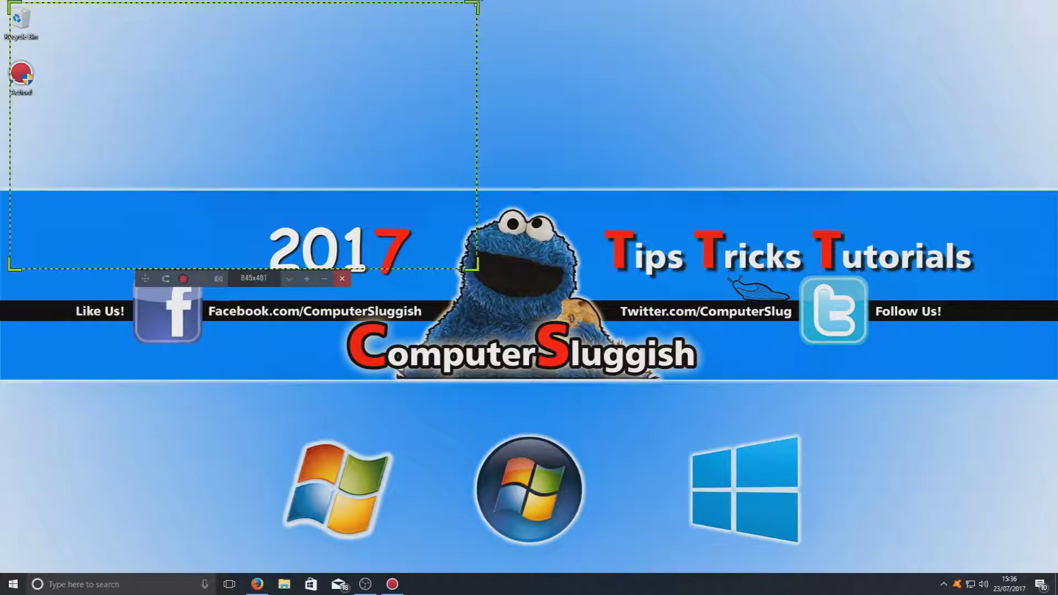
{"action": "left_click_drag", "start_coordinate": [471, 2], "coordinate": [784, 43]}
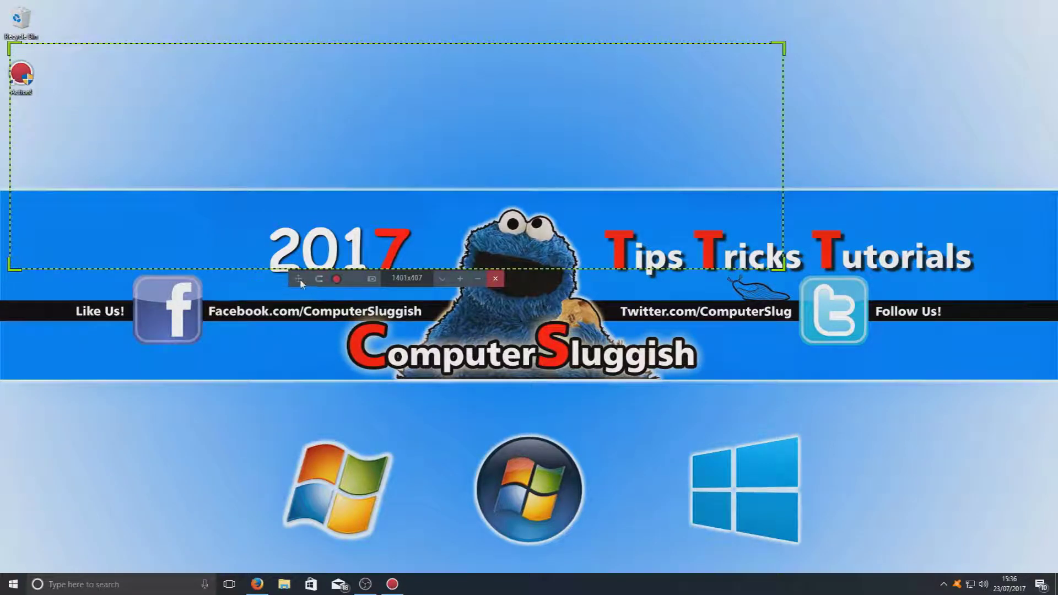
{"action": "left_click_drag", "start_coordinate": [300, 283], "coordinate": [328, 315]}
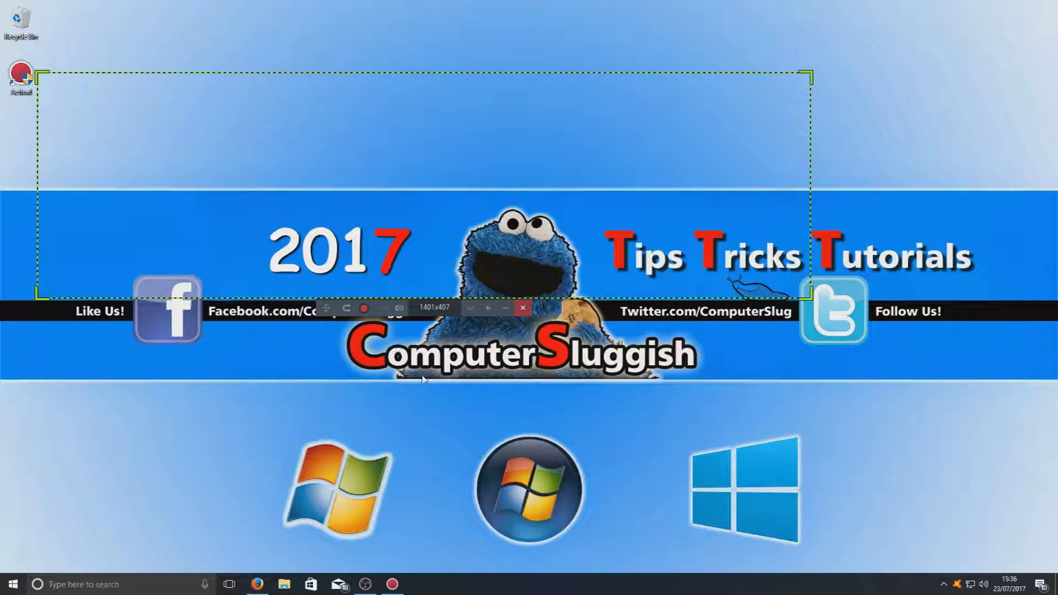
{"action": "left_click", "coordinate": [524, 309]}
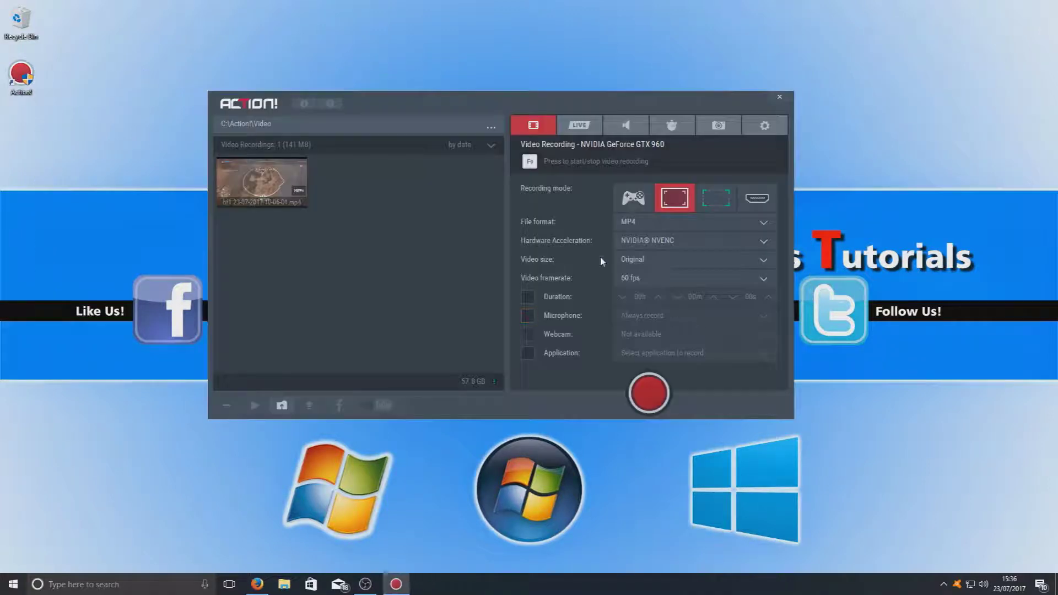
Step: Try HDMI capture-device mode, then return to Games and applications recording mode
{"action": "left_click", "coordinate": [753, 203]}
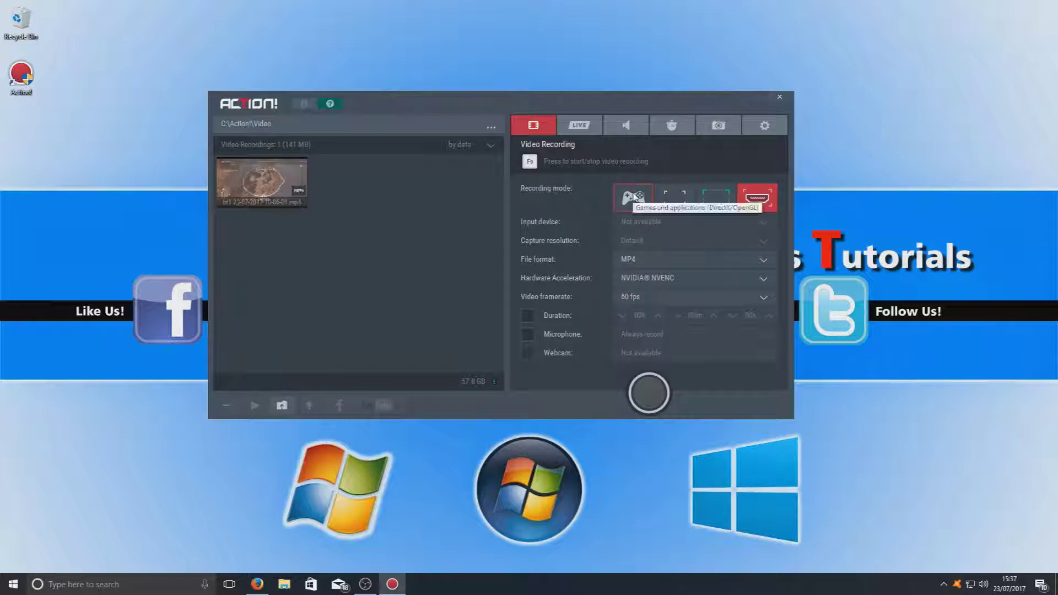
{"action": "left_click", "coordinate": [633, 197]}
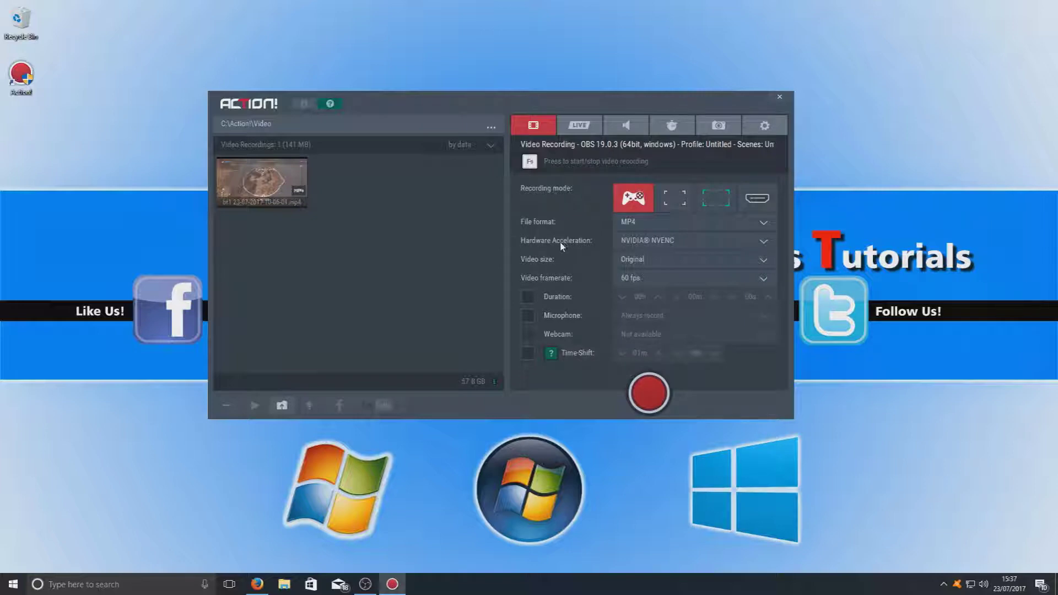
{"action": "left_click", "coordinate": [623, 221]}
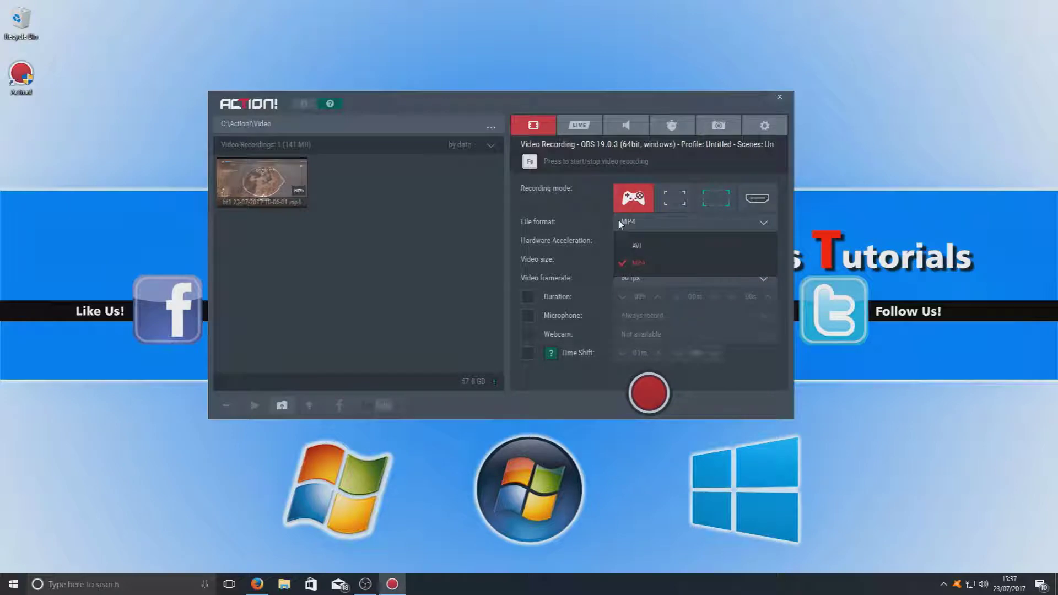
{"action": "left_click", "coordinate": [571, 216]}
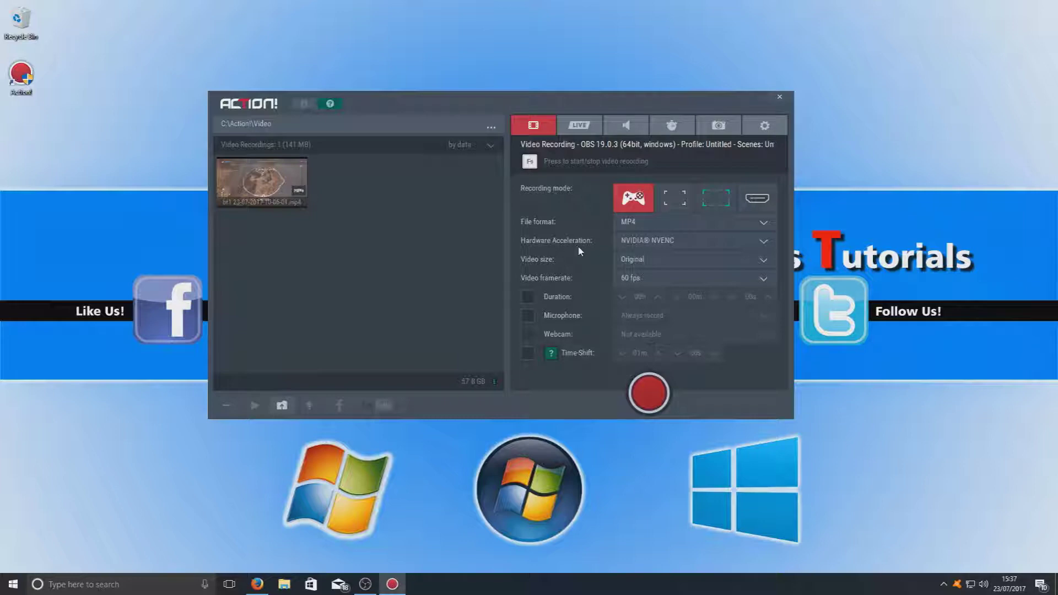
{"action": "left_click", "coordinate": [659, 246]}
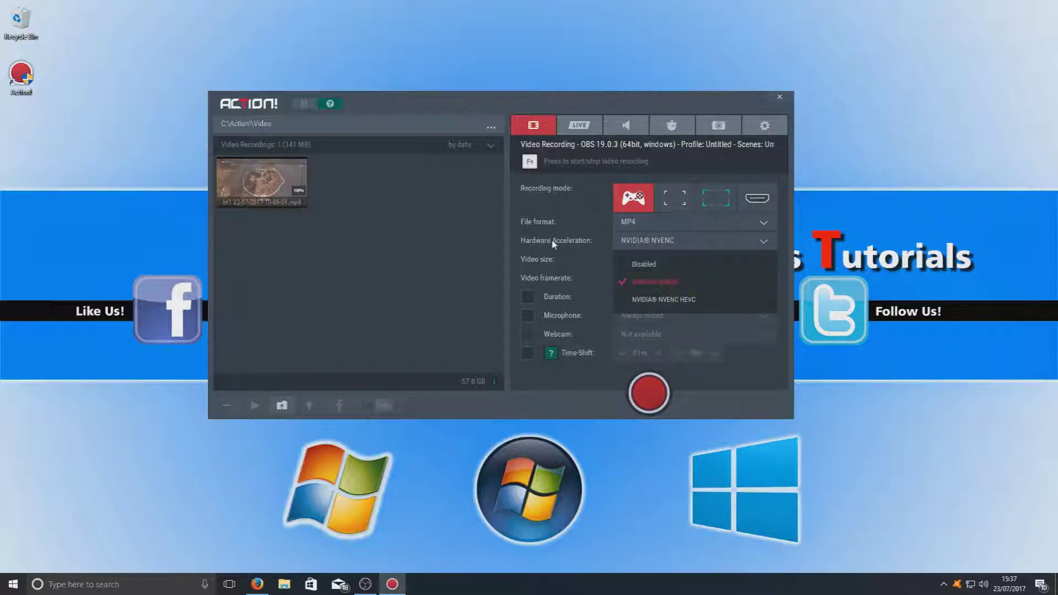
{"action": "left_click", "coordinate": [575, 252]}
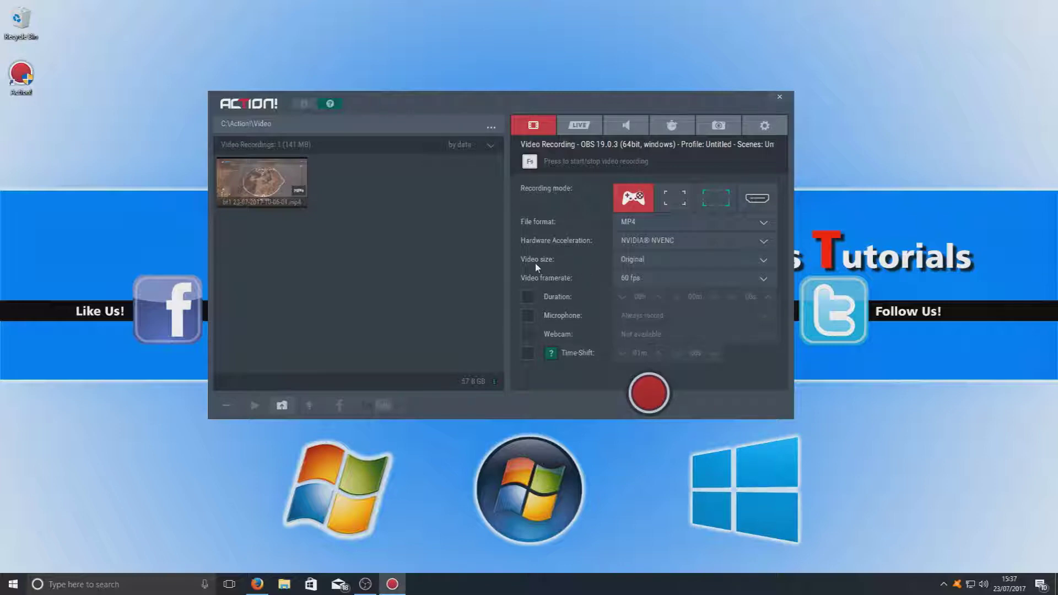
{"action": "left_click", "coordinate": [639, 264]}
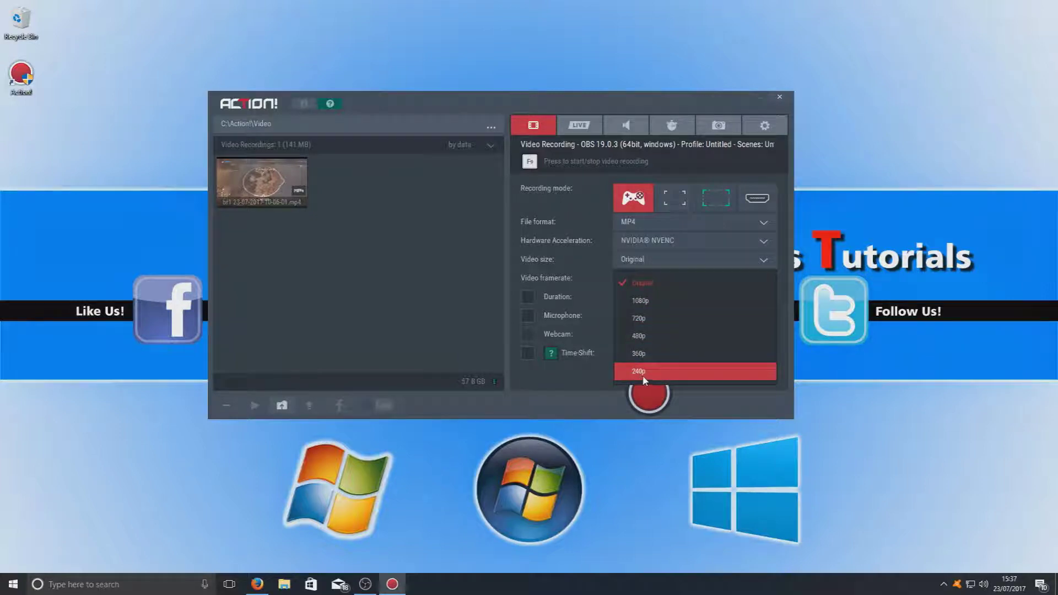
{"action": "left_click", "coordinate": [550, 264]}
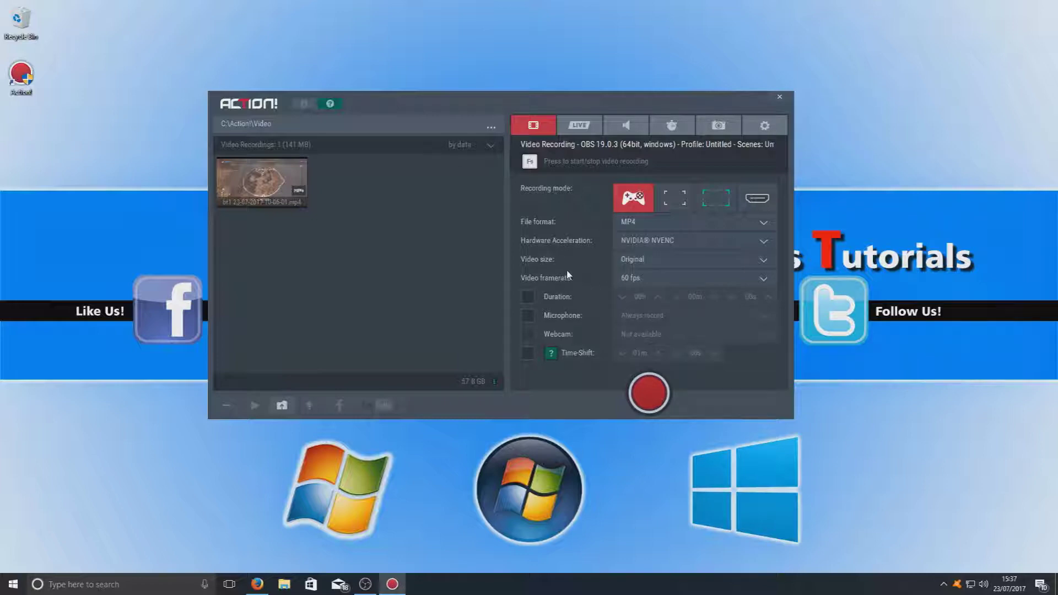
{"action": "left_click", "coordinate": [661, 280]}
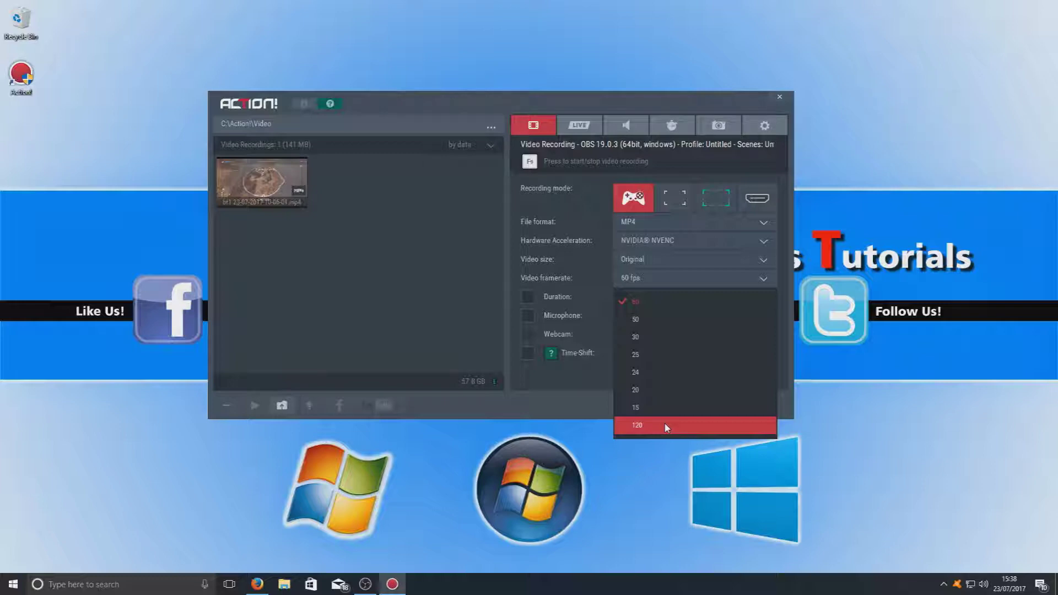
{"action": "left_click", "coordinate": [526, 278]}
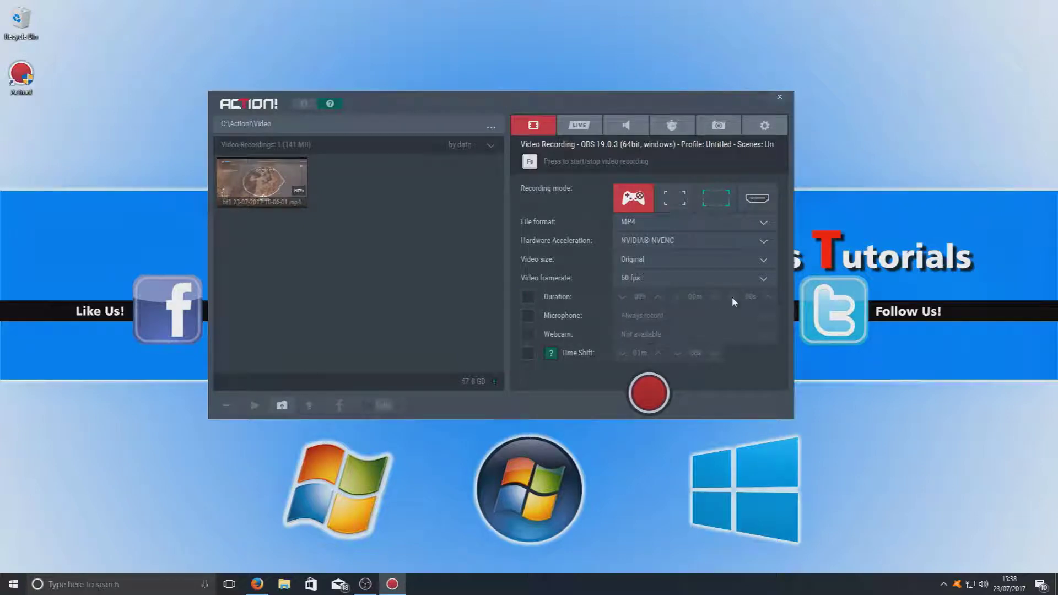
{"action": "left_click", "coordinate": [527, 297]}
{"action": "left_click", "coordinate": [712, 297]}
{"action": "left_click", "coordinate": [712, 297]}
{"action": "left_click", "coordinate": [712, 298]}
{"action": "left_click", "coordinate": [712, 298]}
{"action": "left_click", "coordinate": [525, 298]}
{"action": "left_click", "coordinate": [528, 315]}
{"action": "left_click", "coordinate": [732, 321]}
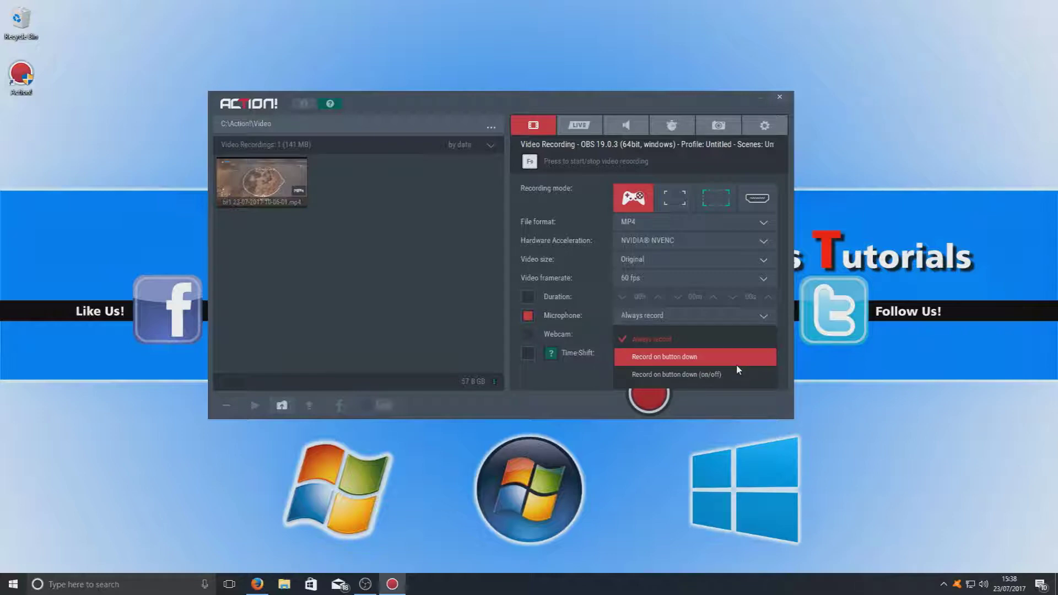
{"action": "left_click", "coordinate": [528, 316]}
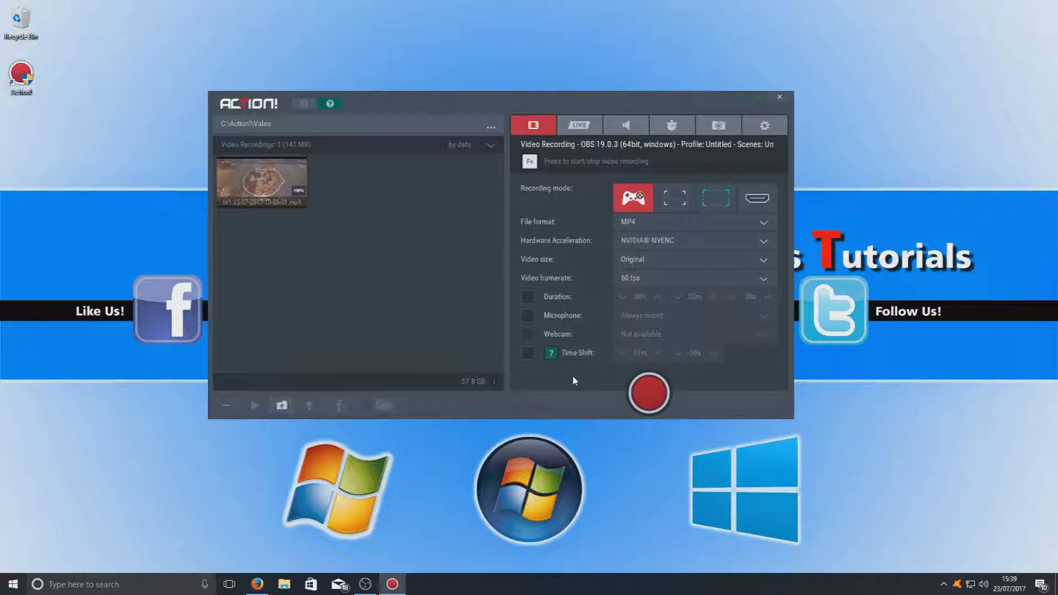
{"action": "left_click", "coordinate": [527, 353]}
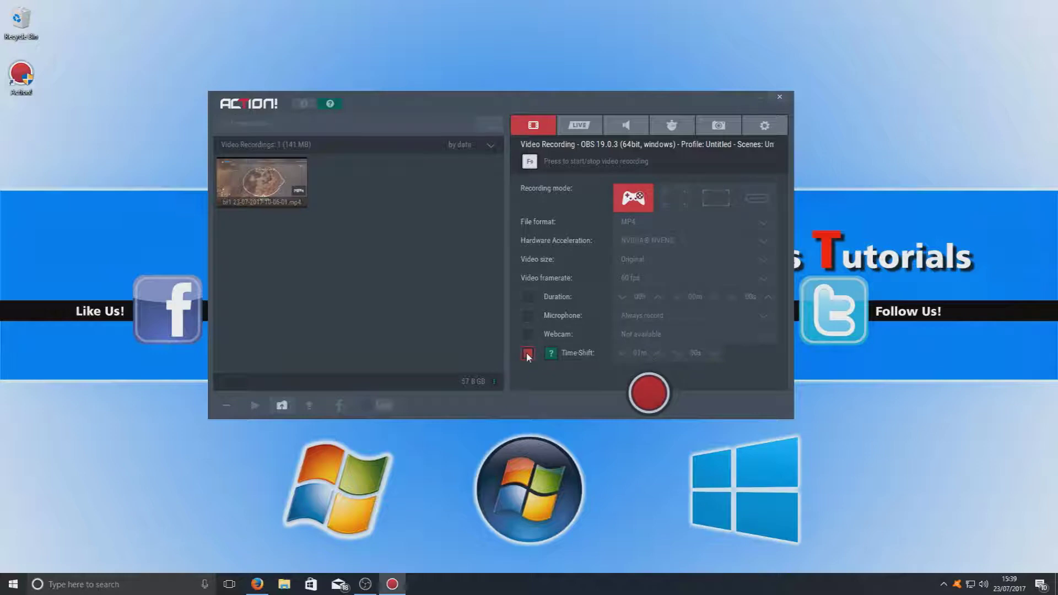
{"action": "left_click", "coordinate": [527, 353]}
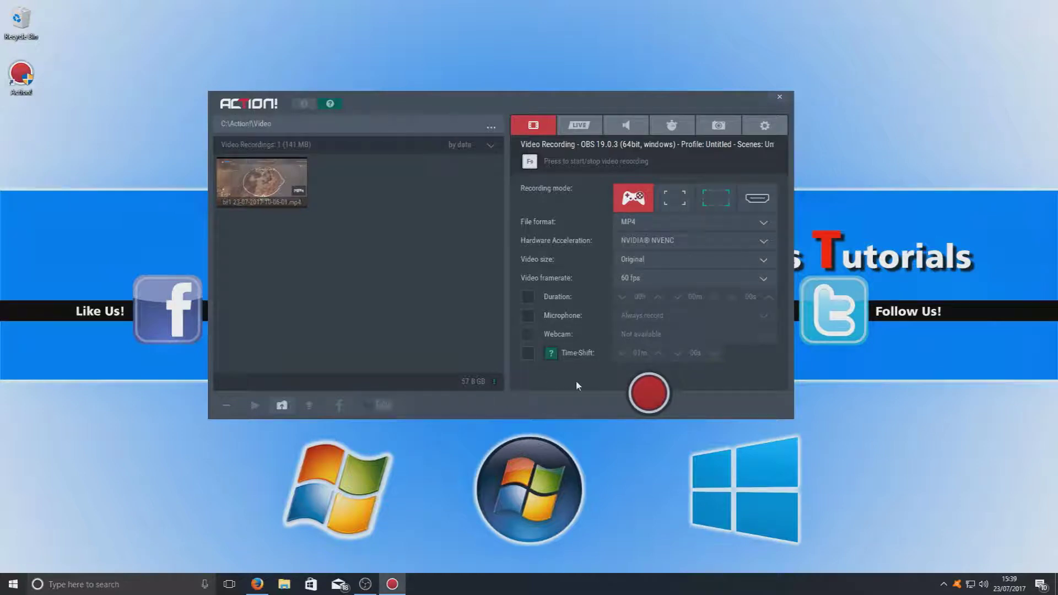
{"action": "left_click", "coordinate": [532, 355]}
{"action": "left_click", "coordinate": [533, 354]}
Step: Set live streaming to 60 fps and 1080p, keeping the Custom streaming service
{"action": "left_click", "coordinate": [579, 126]}
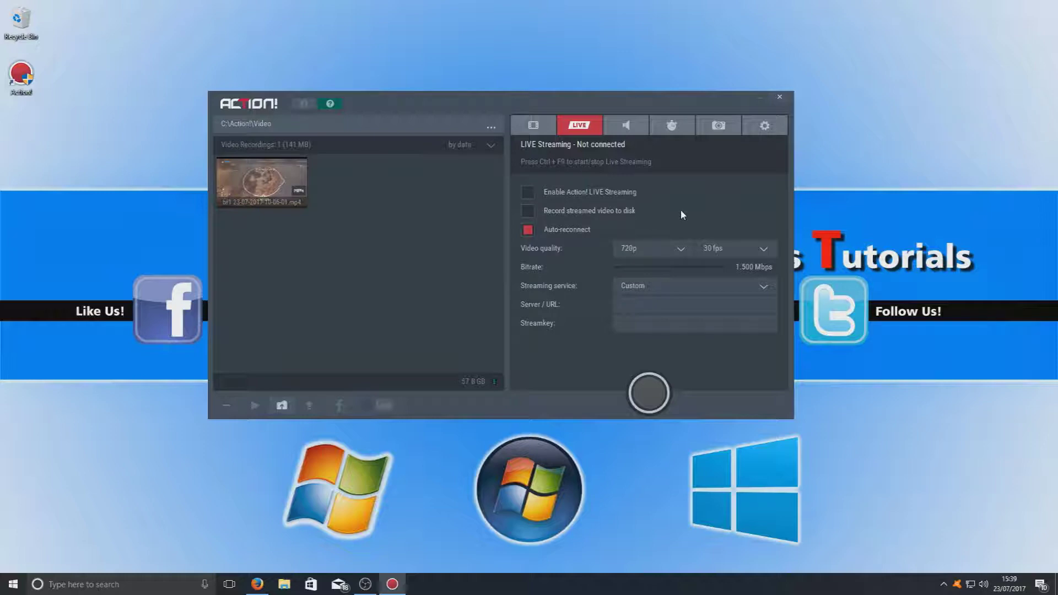
{"action": "left_click", "coordinate": [667, 250]}
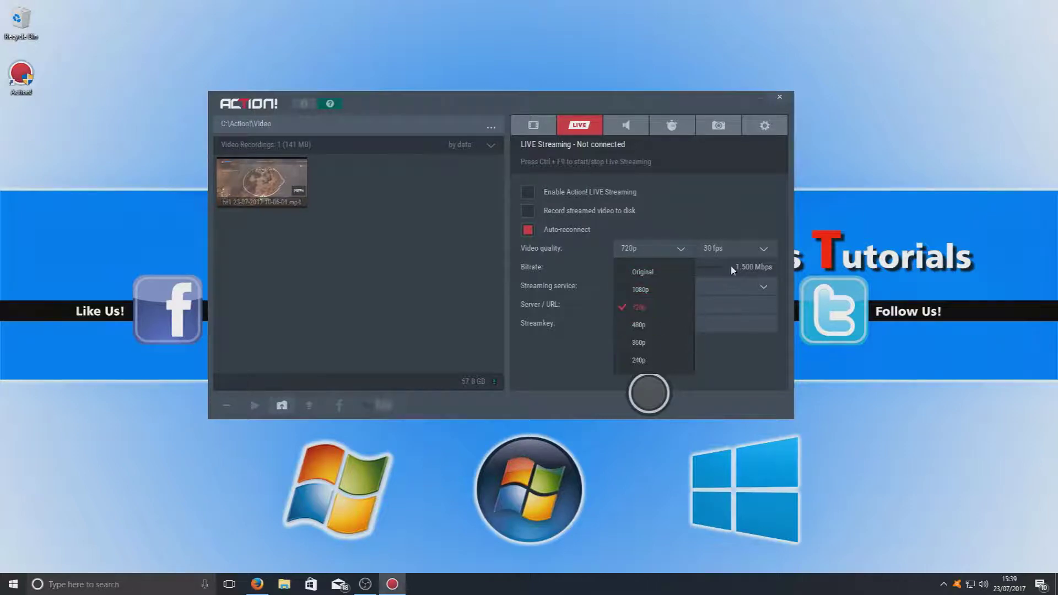
{"action": "left_click", "coordinate": [747, 252]}
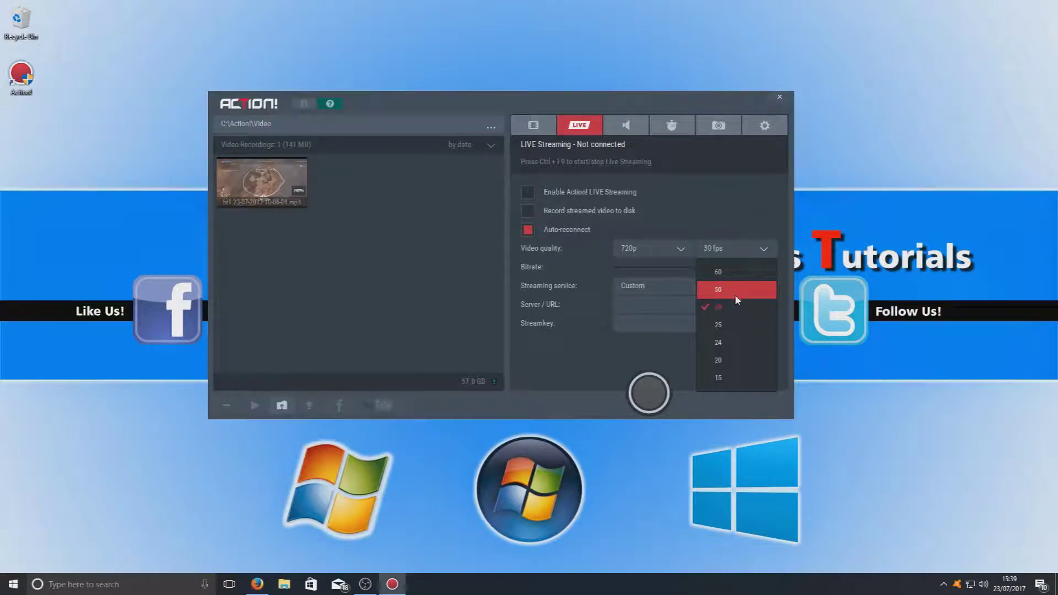
{"action": "left_click", "coordinate": [727, 271]}
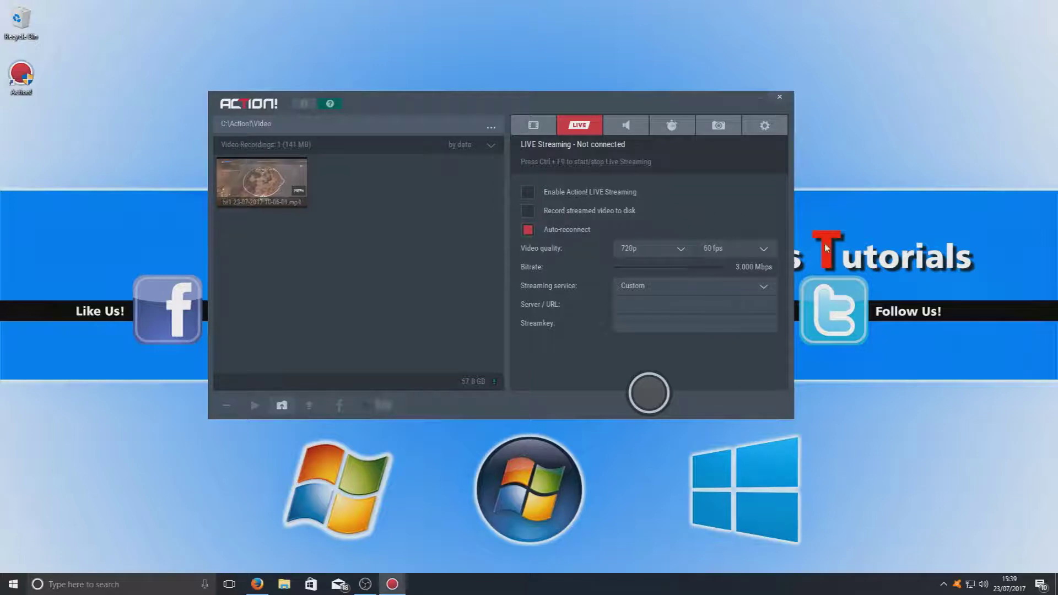
{"action": "left_click", "coordinate": [640, 248]}
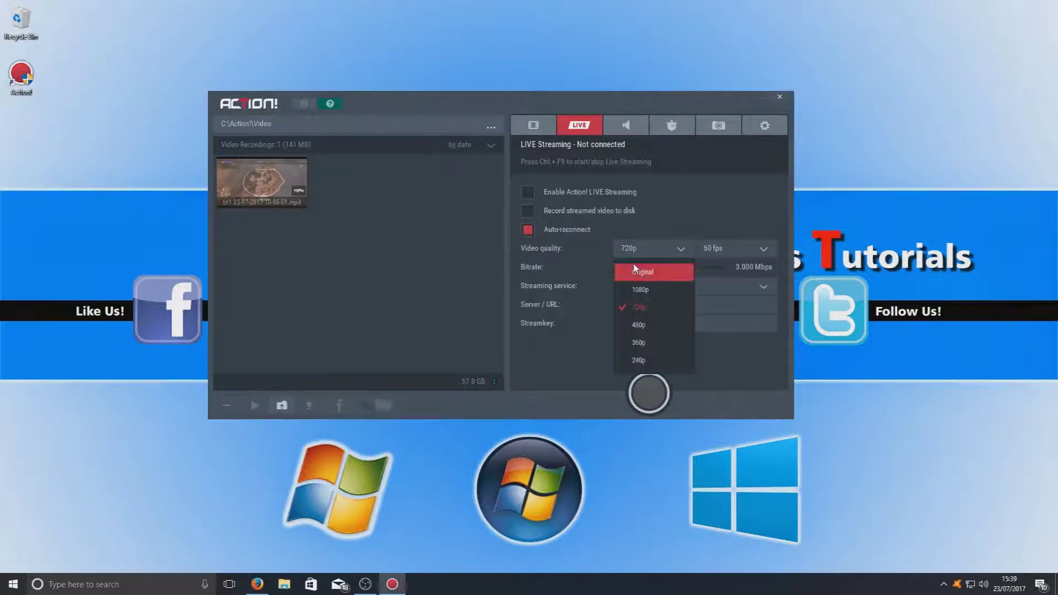
{"action": "left_click", "coordinate": [640, 289]}
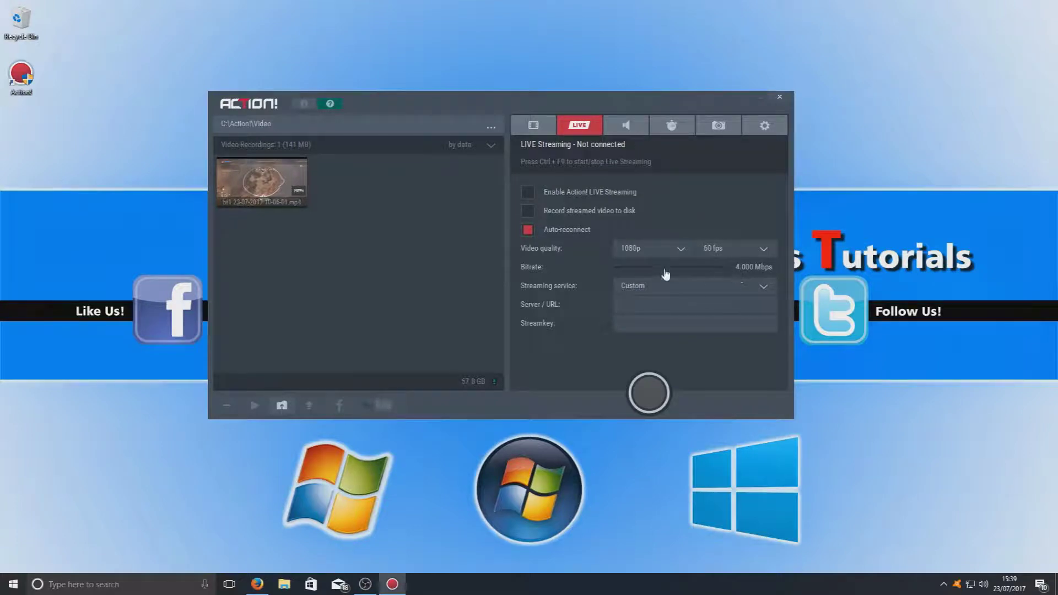
{"action": "left_click", "coordinate": [691, 288]}
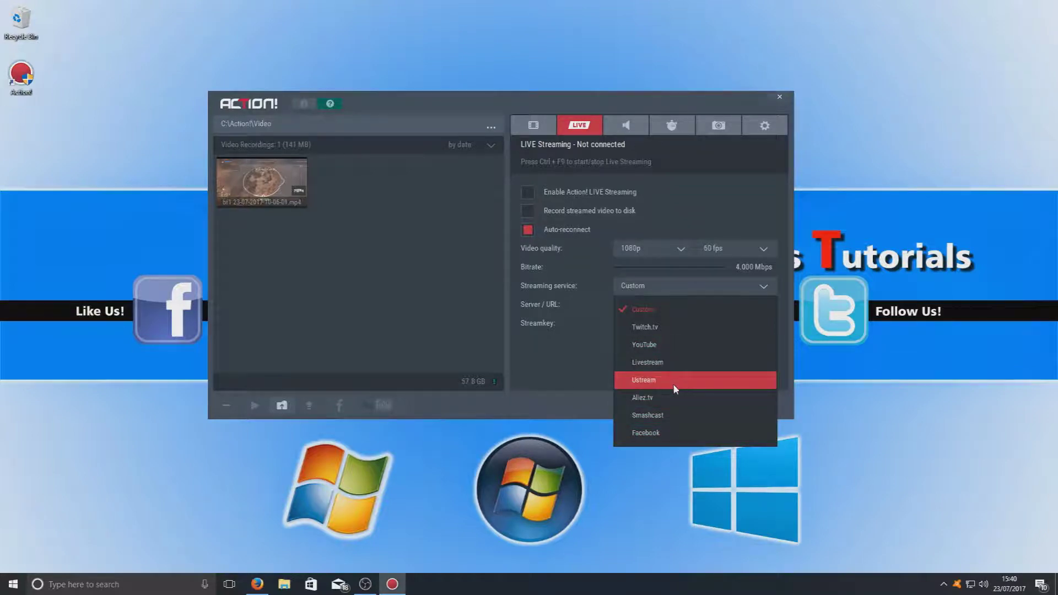
{"action": "left_click", "coordinate": [706, 195]}
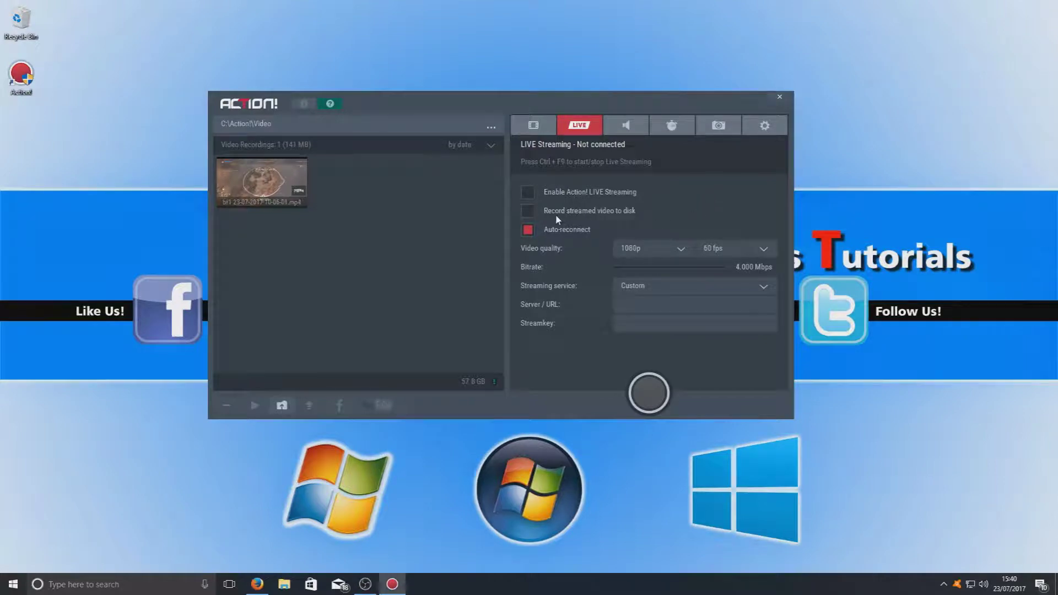
{"action": "left_click", "coordinate": [632, 131]}
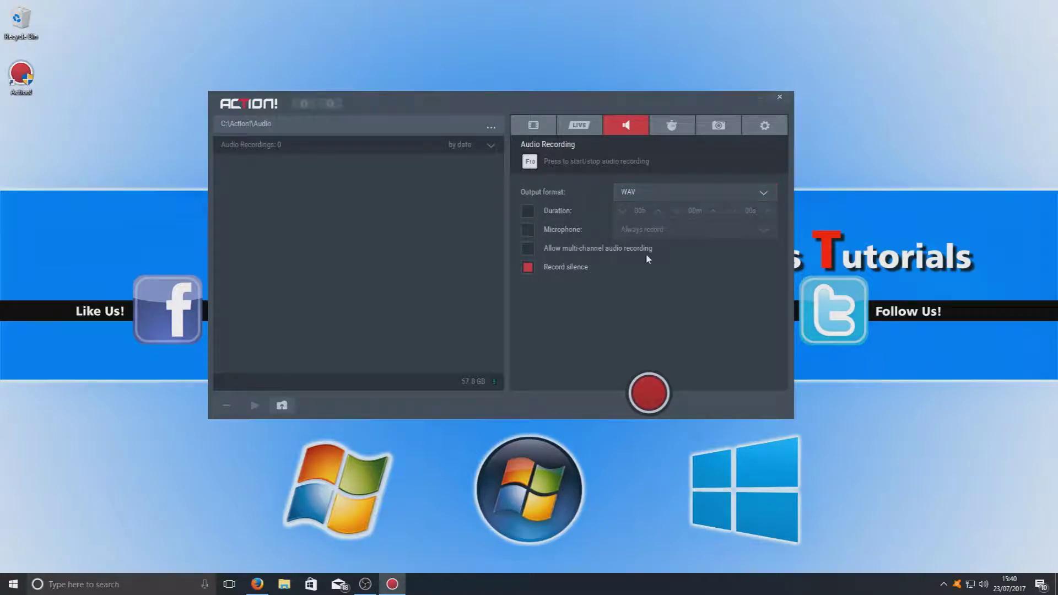
{"action": "left_click", "coordinate": [676, 193]}
{"action": "left_click", "coordinate": [636, 191]}
{"action": "left_click", "coordinate": [660, 195]}
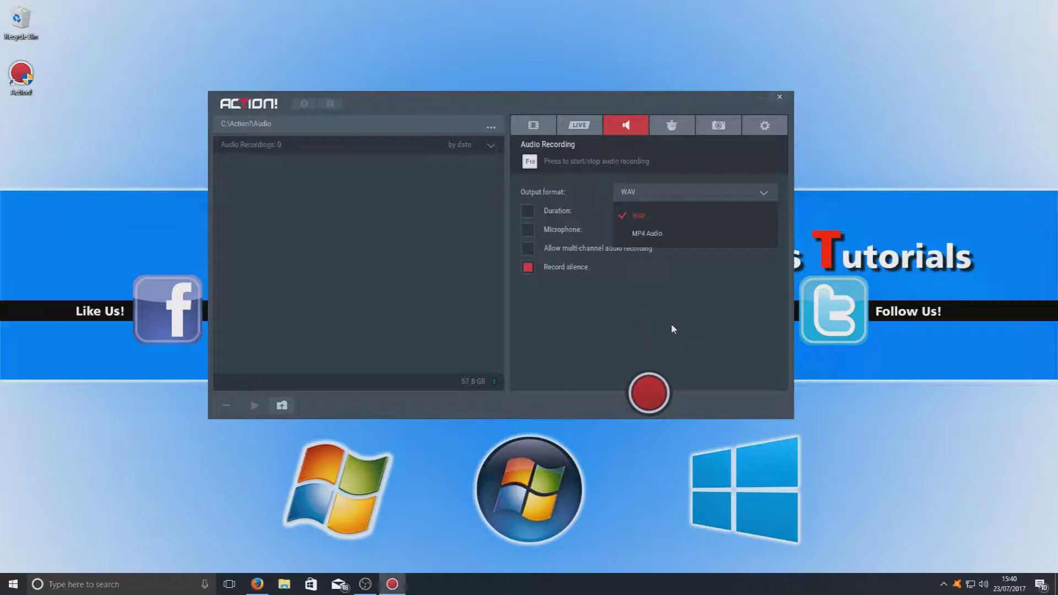
{"action": "left_click", "coordinate": [647, 260]}
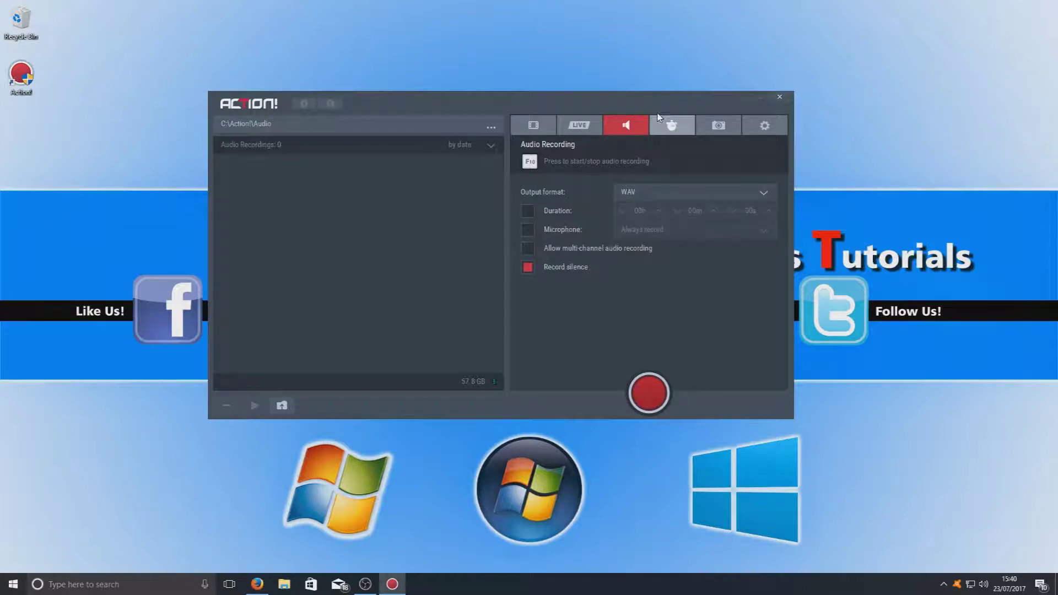
Step: View the Benchmarking settings, then change the screenshot file format from PNG to BMP
{"action": "left_click", "coordinate": [682, 128]}
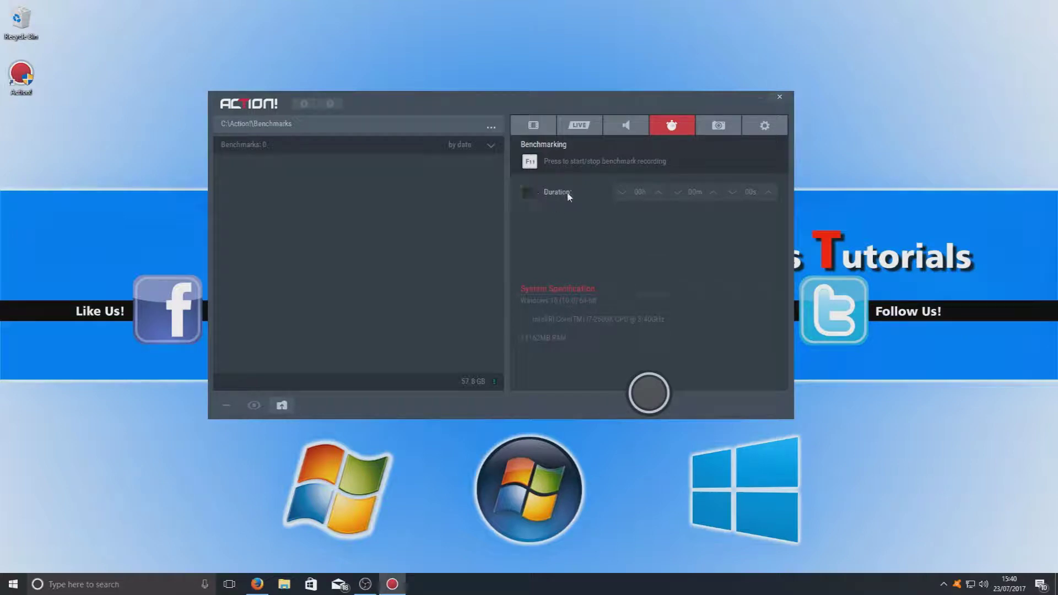
{"action": "left_click", "coordinate": [721, 129]}
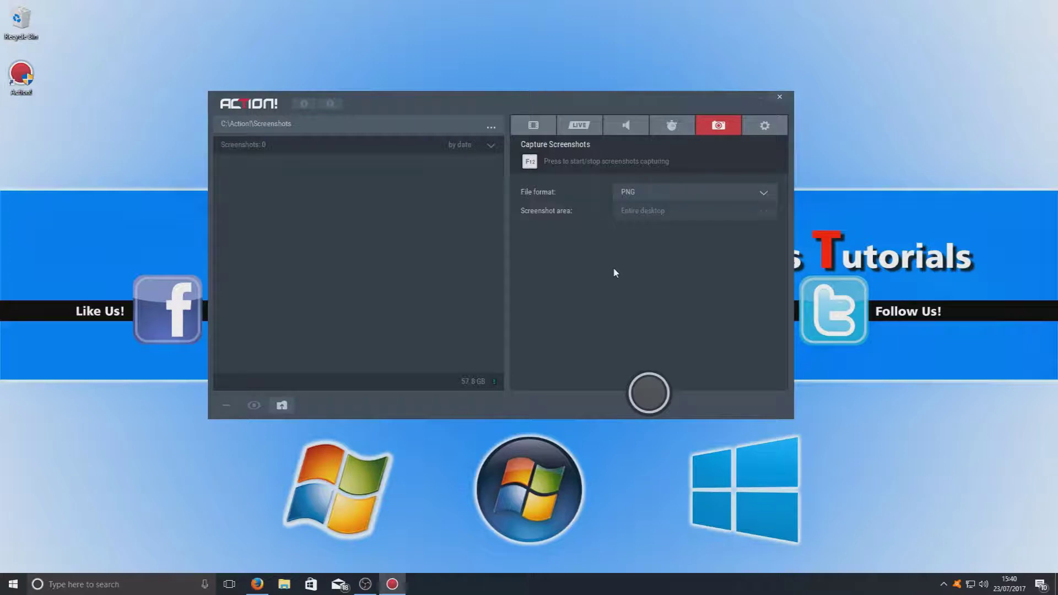
{"action": "left_click", "coordinate": [671, 193]}
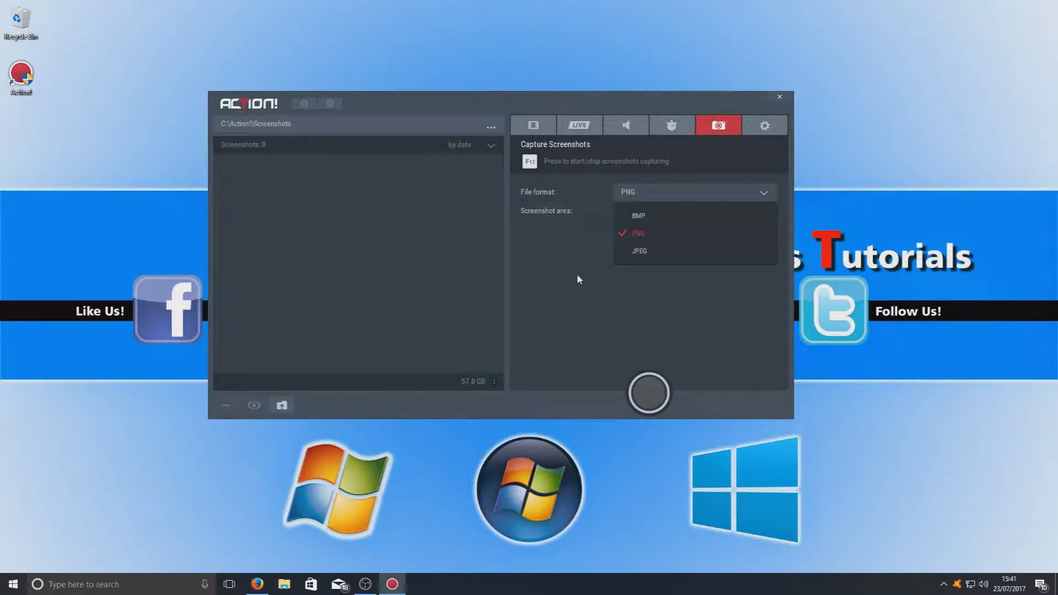
{"action": "left_click", "coordinate": [656, 252]}
{"action": "left_click", "coordinate": [673, 197]}
{"action": "left_click", "coordinate": [647, 216]}
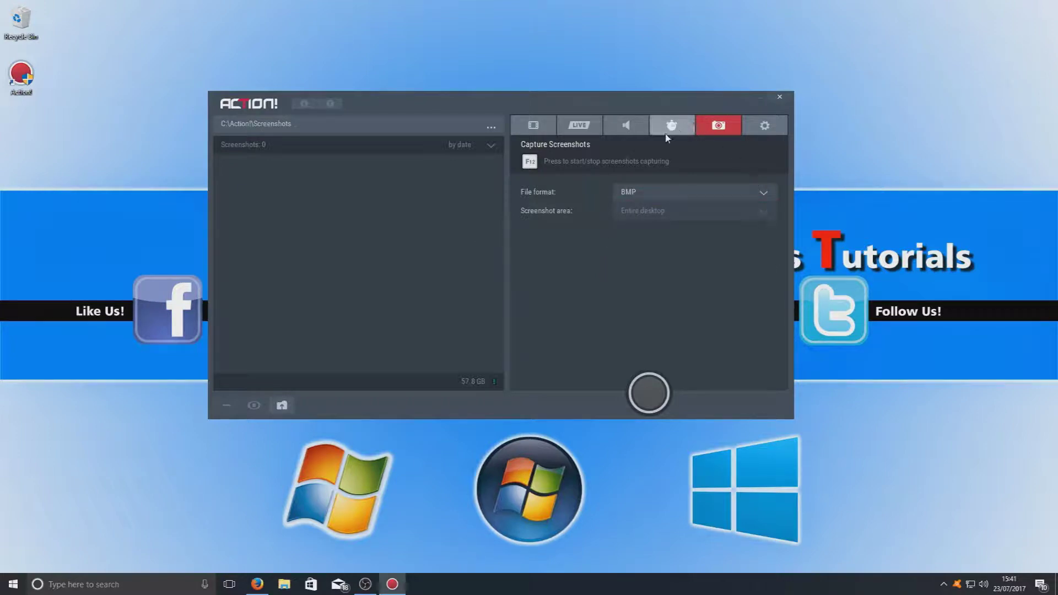
Step: Set the recording video quality to Ultra at 100% bitrate after trying Normal
{"action": "left_click", "coordinate": [766, 126]}
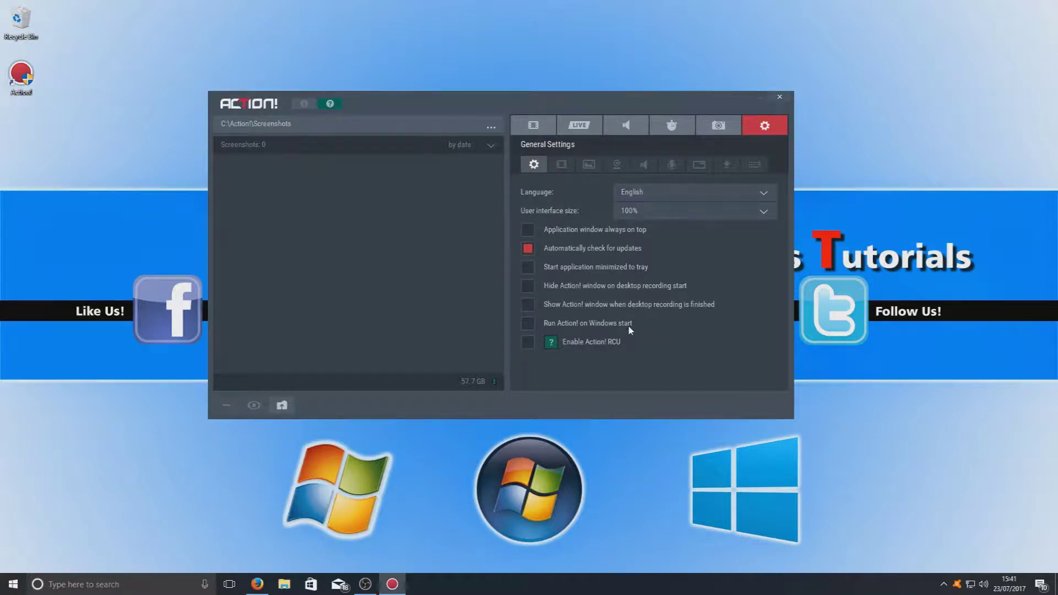
{"action": "left_click", "coordinate": [562, 166]}
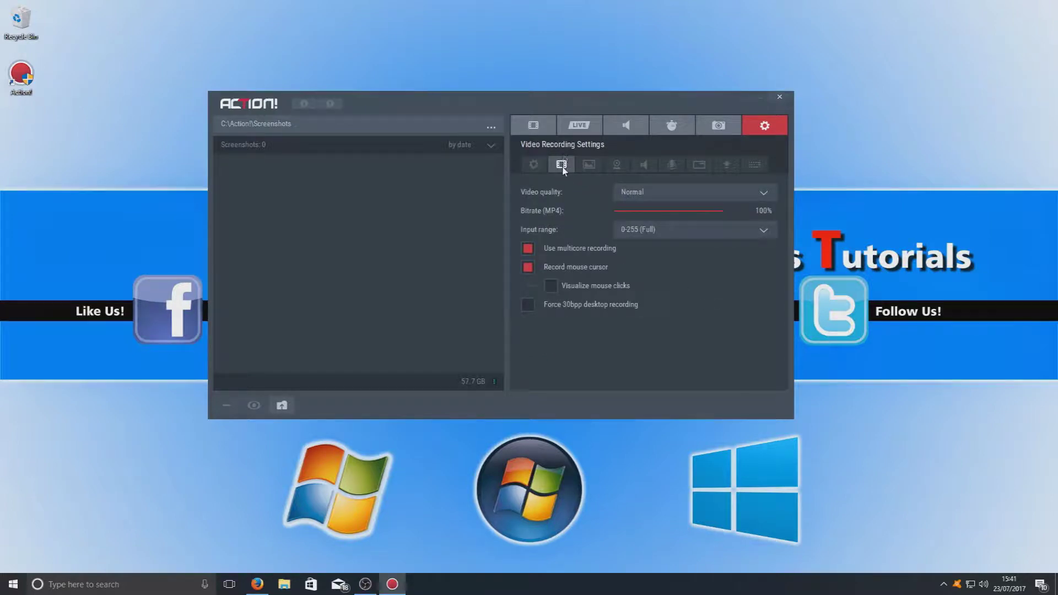
{"action": "left_click", "coordinate": [760, 193]}
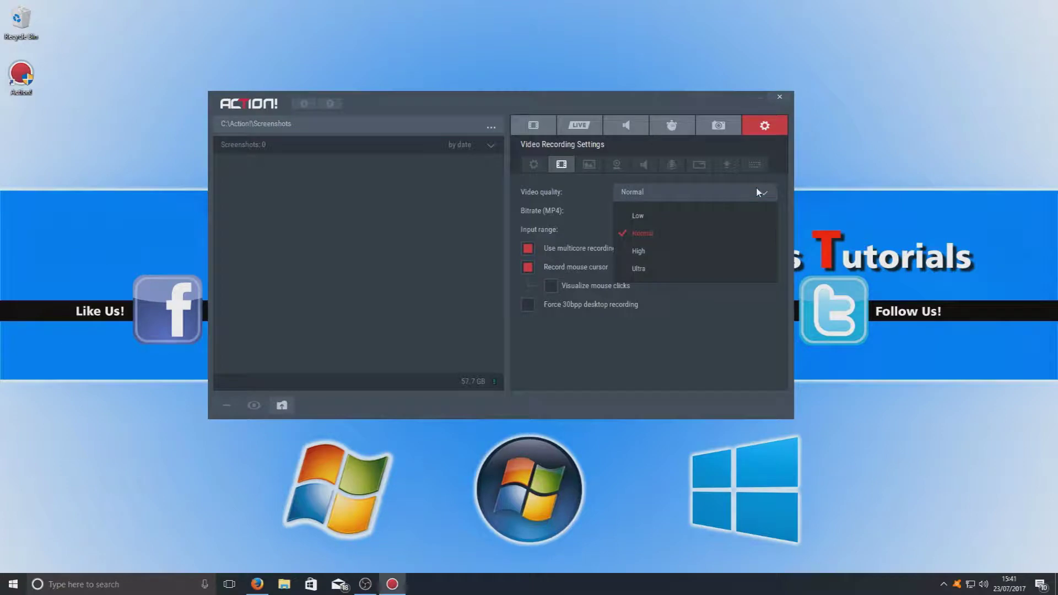
{"action": "left_click", "coordinate": [672, 268]}
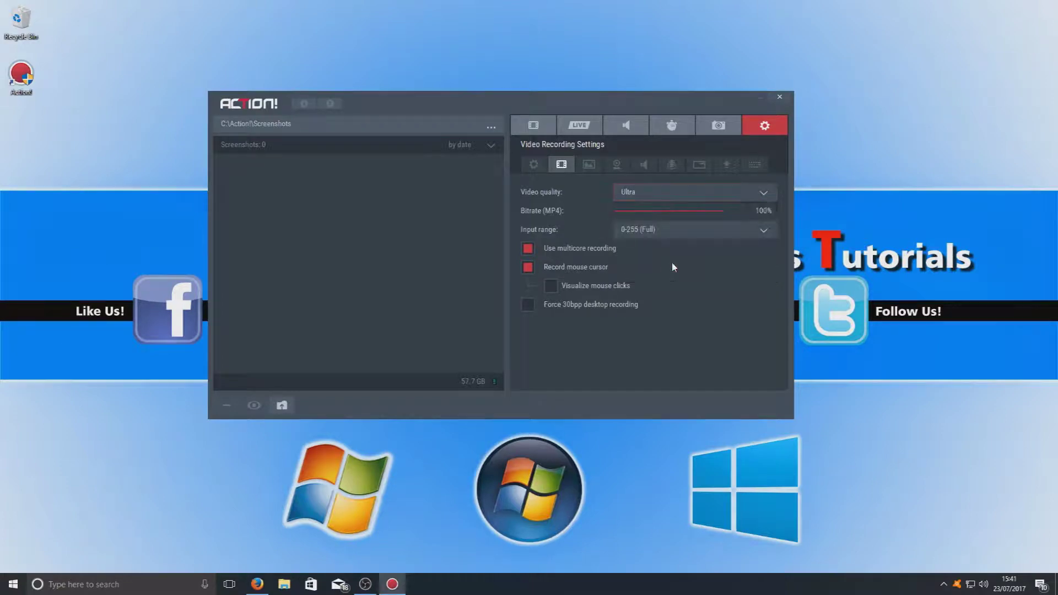
{"action": "left_click", "coordinate": [748, 194]}
{"action": "left_click", "coordinate": [673, 232]}
{"action": "left_click", "coordinate": [698, 195]}
{"action": "left_click", "coordinate": [680, 269]}
{"action": "left_click", "coordinate": [585, 167]}
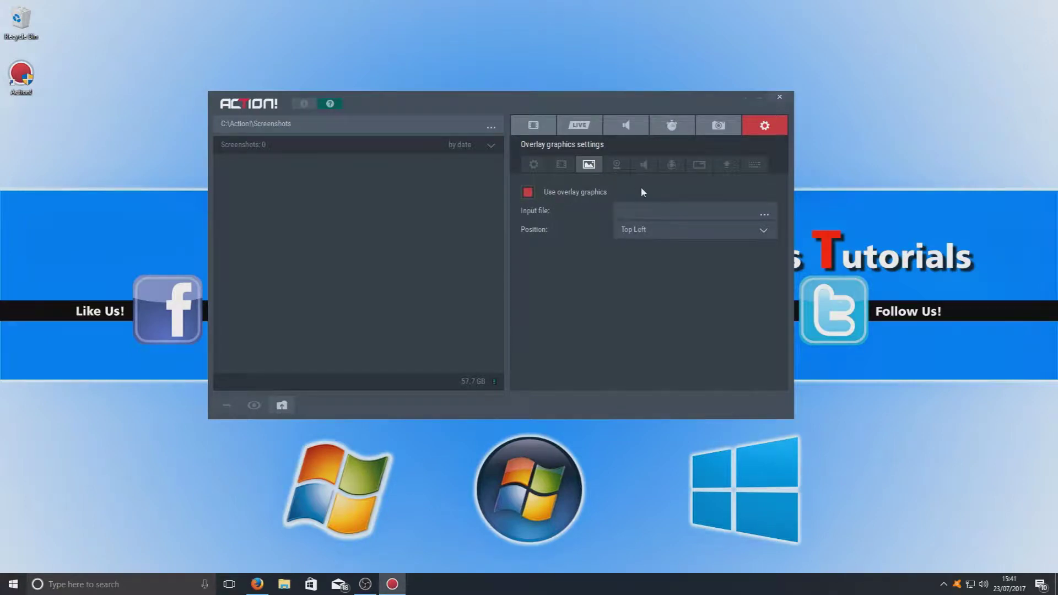
Step: Cancel browsing for an overlay image, then view Webcam, Audio, Microphone and HUD settings
{"action": "left_click", "coordinate": [726, 207]}
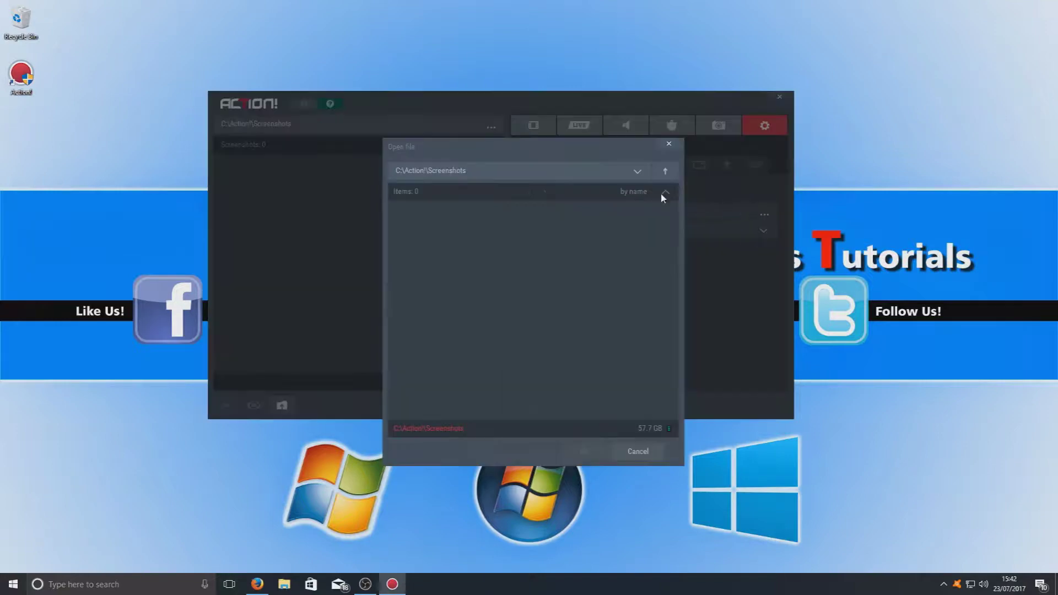
{"action": "left_click", "coordinate": [668, 145]}
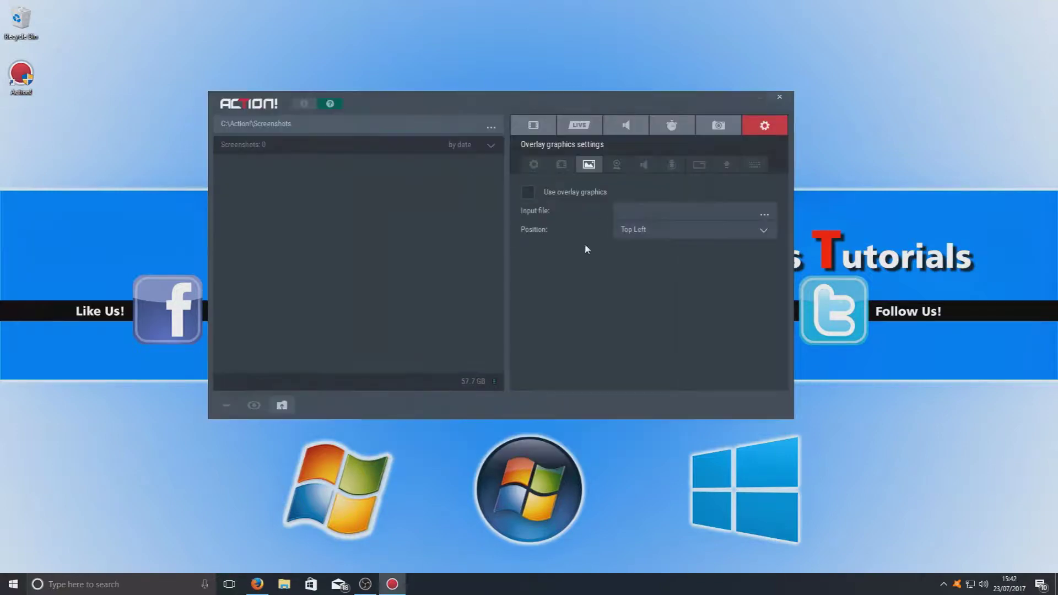
{"action": "left_click", "coordinate": [616, 164]}
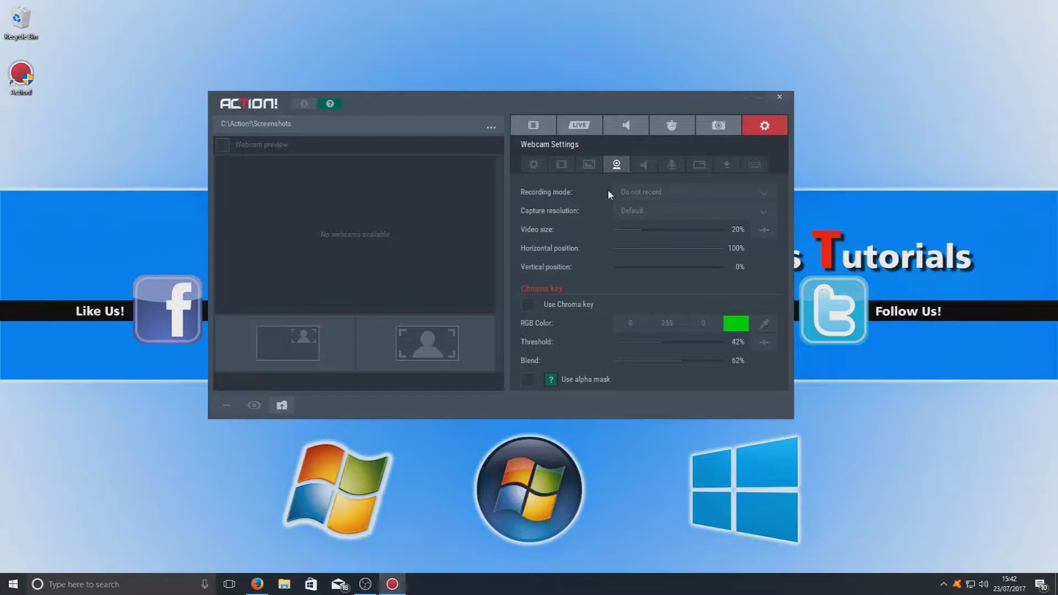
{"action": "left_click", "coordinate": [644, 165]}
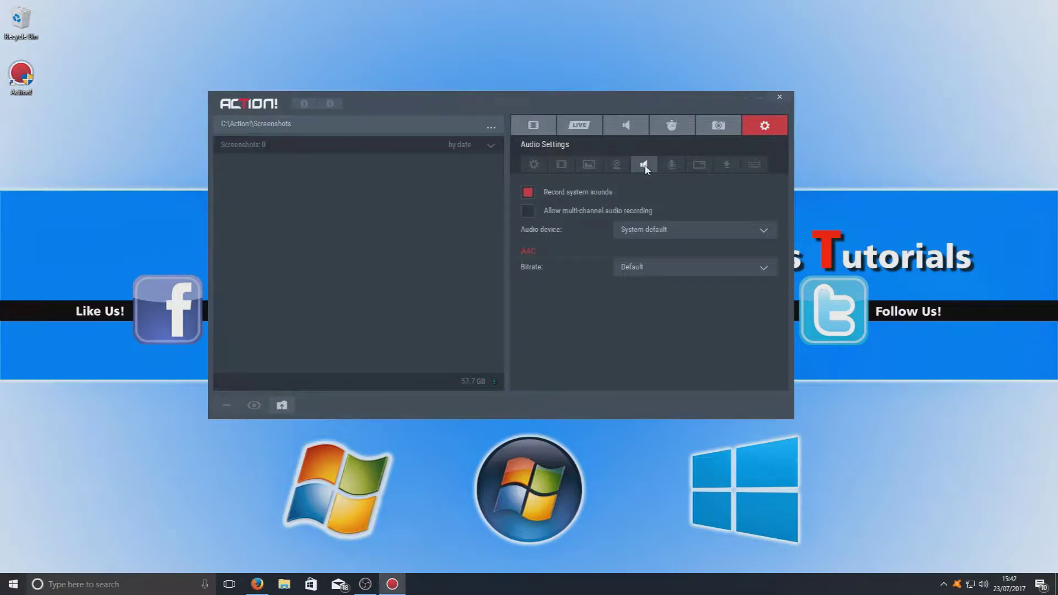
{"action": "left_click", "coordinate": [670, 165]}
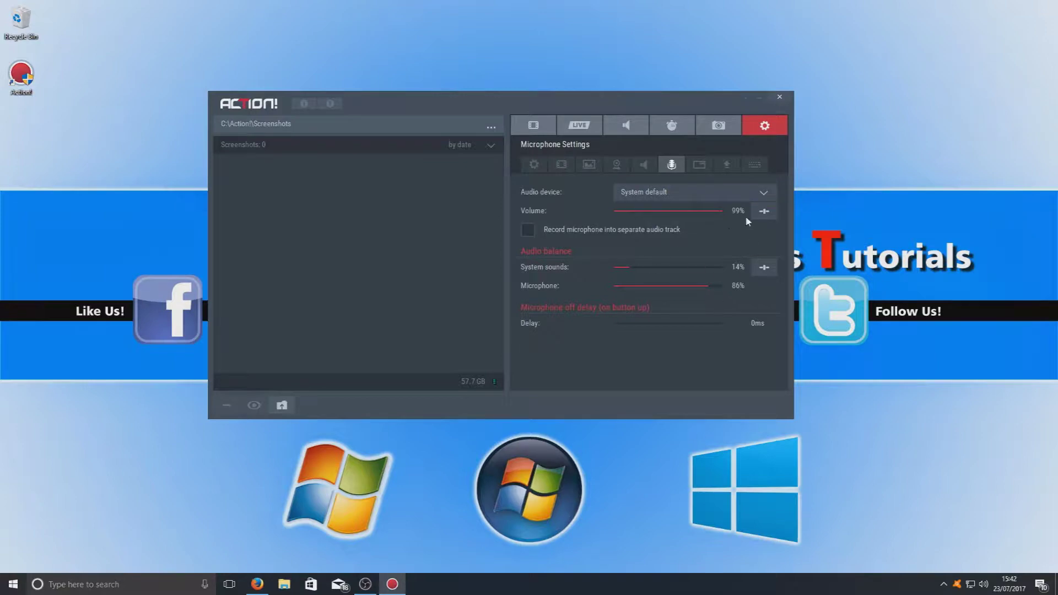
{"action": "left_click", "coordinate": [699, 164]}
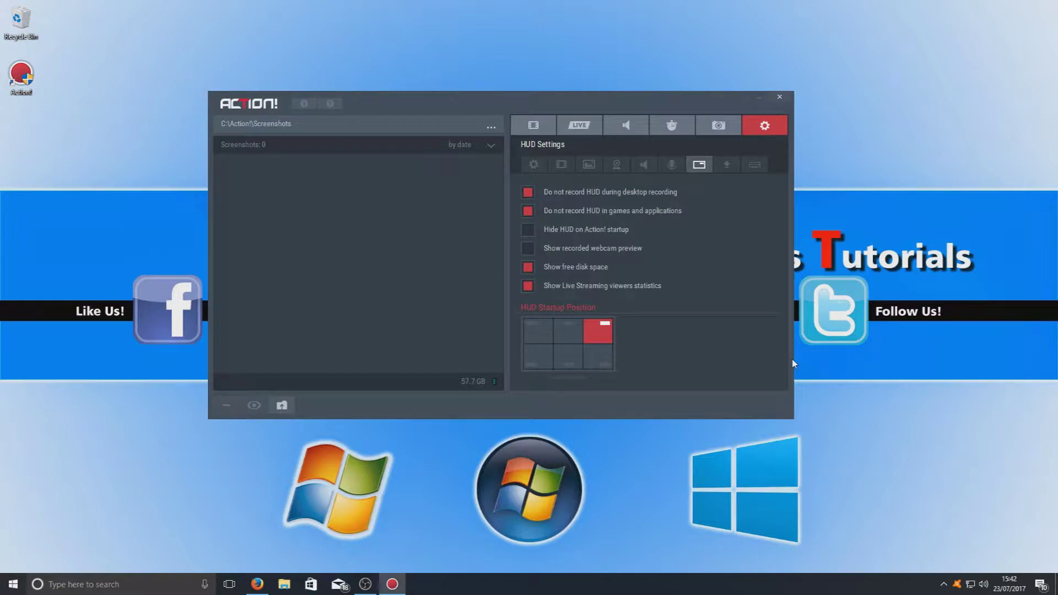
Step: Try bottom-left and bottom-right HUD positions, restore top-right, then bring OBS Studio forward
{"action": "left_click", "coordinate": [539, 357]}
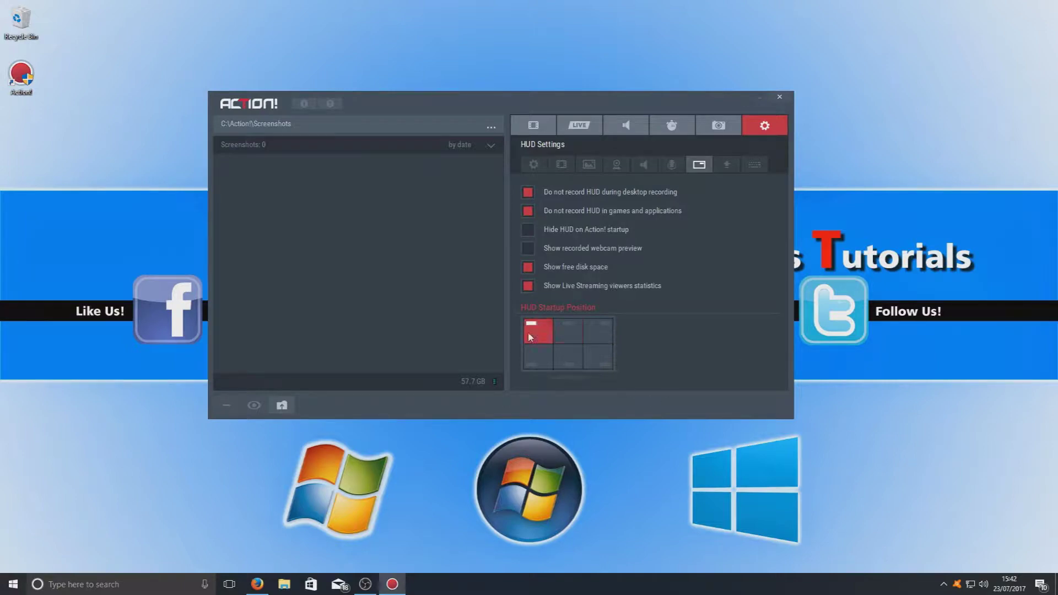
{"action": "left_click", "coordinate": [598, 357]}
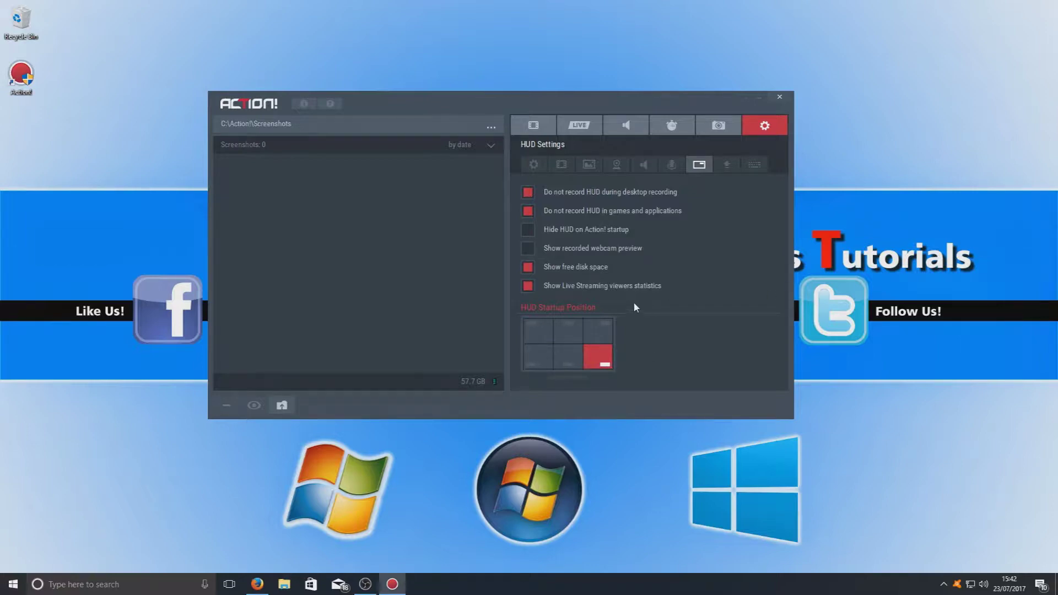
{"action": "left_click", "coordinate": [598, 330]}
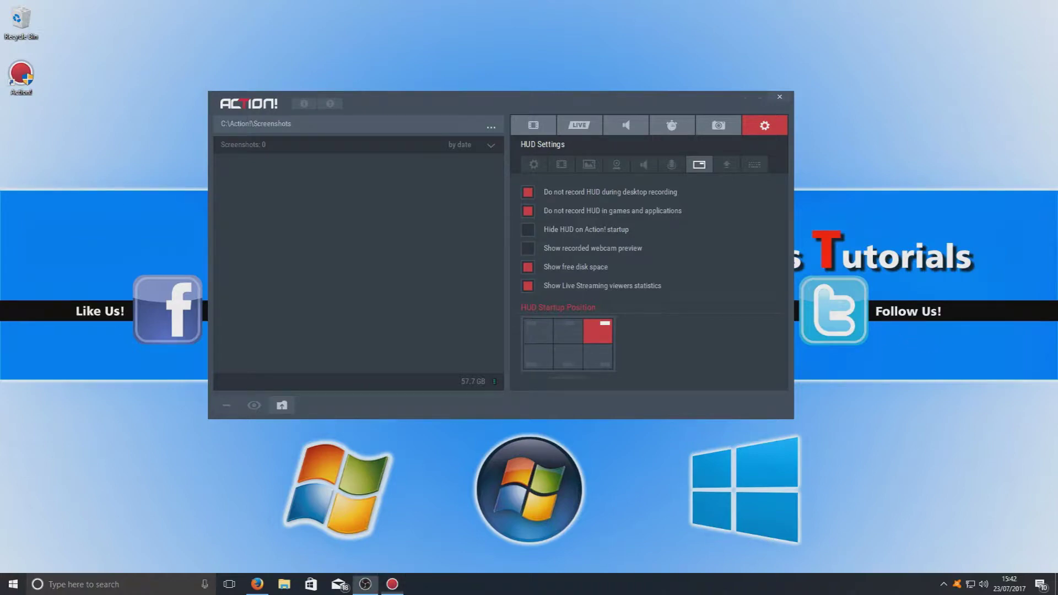
{"action": "left_click", "coordinate": [366, 584]}
{"action": "left_click_drag", "start_coordinate": [1055, 43], "coordinate": [574, 132]}
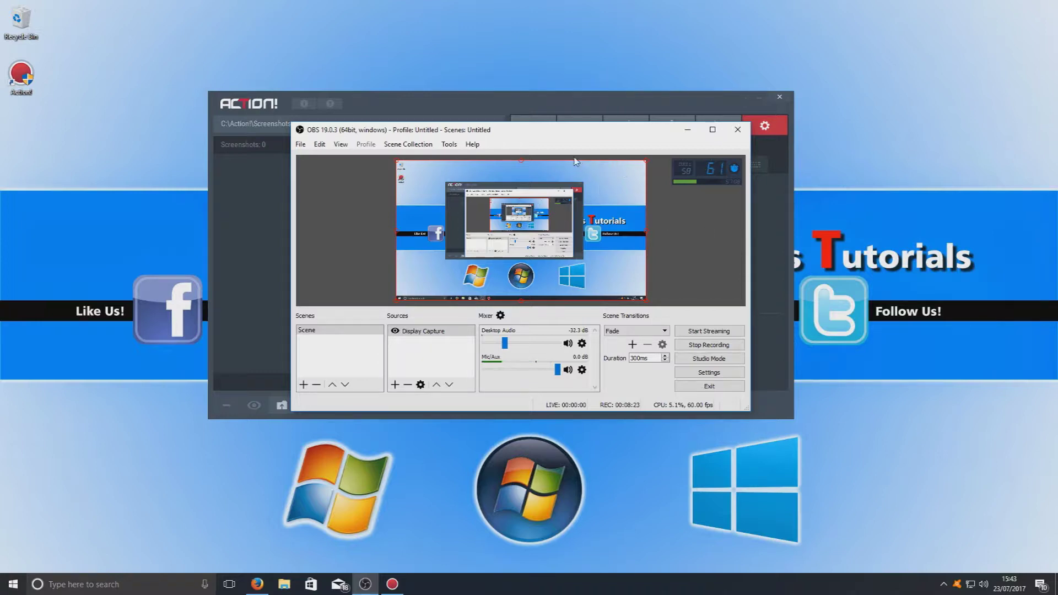
Step: Nudge the OBS window into place, then switch back to Action! with Alt+Tab
{"action": "left_click_drag", "start_coordinate": [552, 130], "coordinate": [564, 134]}
{"action": "key", "text": "alt+Tab"}
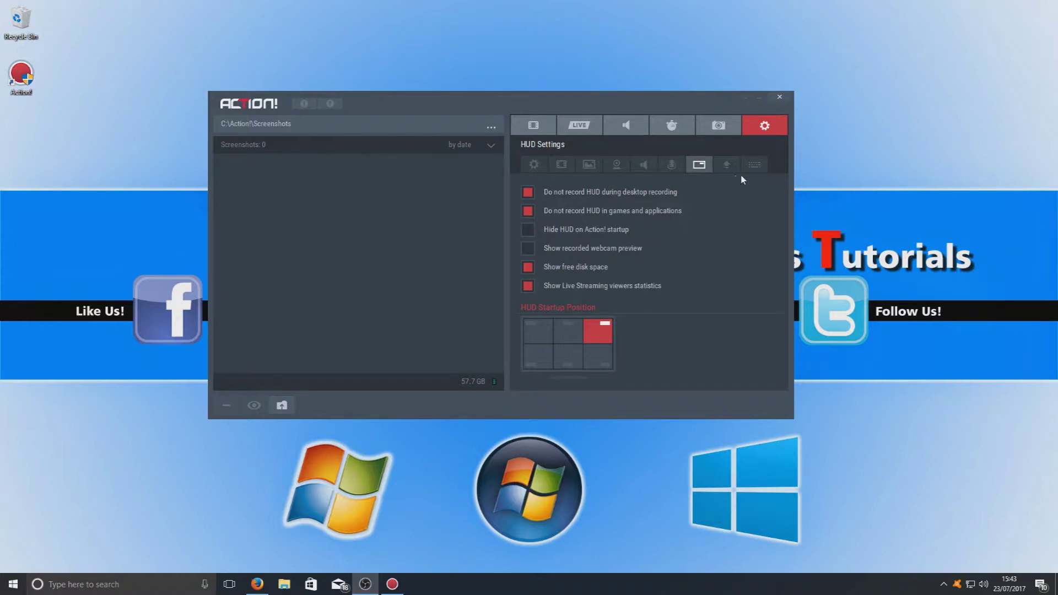
Step: Pass through Export settings to the Hotkeys list: F9 video, F10 audio, F12 screenshots, F6 HUD
{"action": "left_click", "coordinate": [728, 164]}
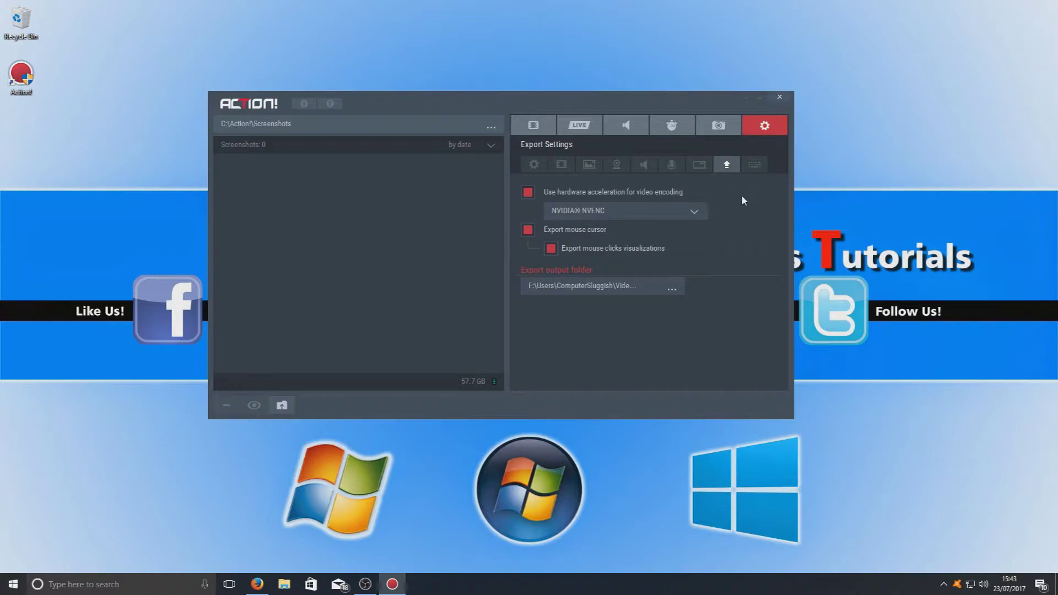
{"action": "left_click", "coordinate": [752, 165]}
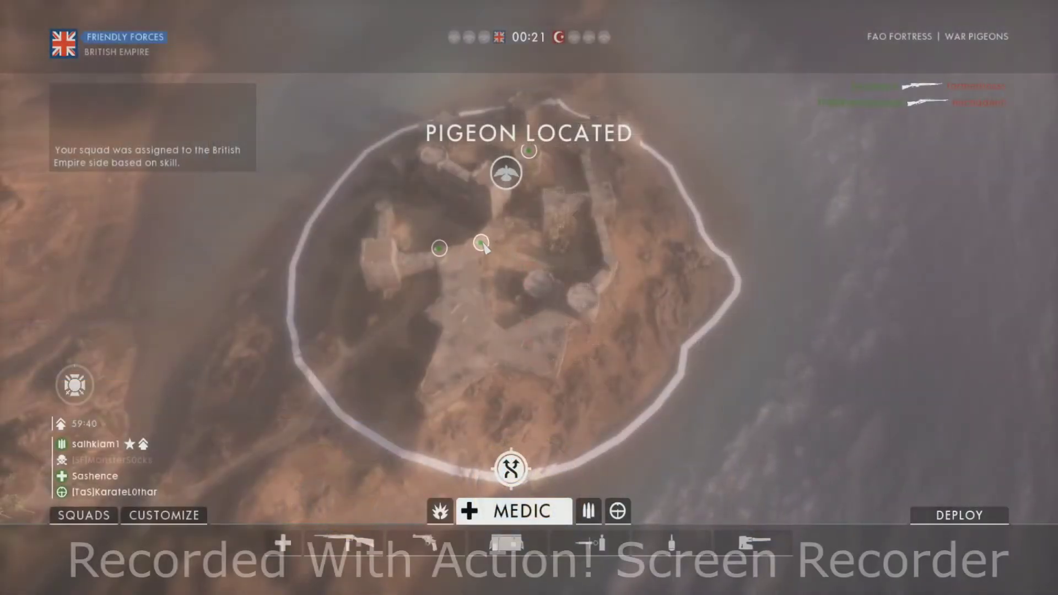
Step: Deploy at the fortress, fire the rifle toward the towers, and swap to the revolver and back
{"action": "double_click", "coordinate": [480, 243]}
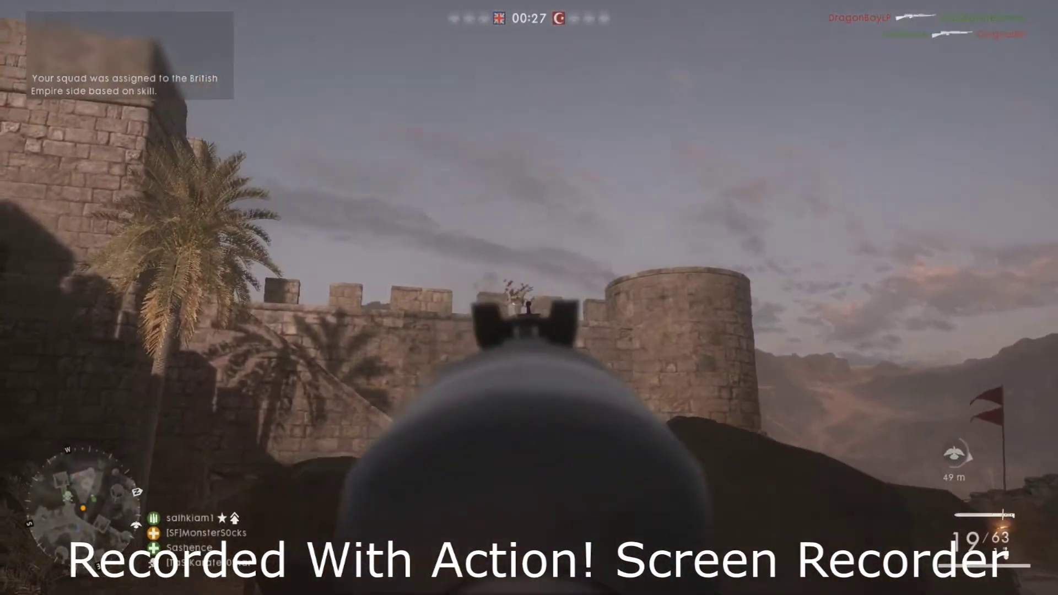
{"action": "left_click", "coordinate": [529, 298]}
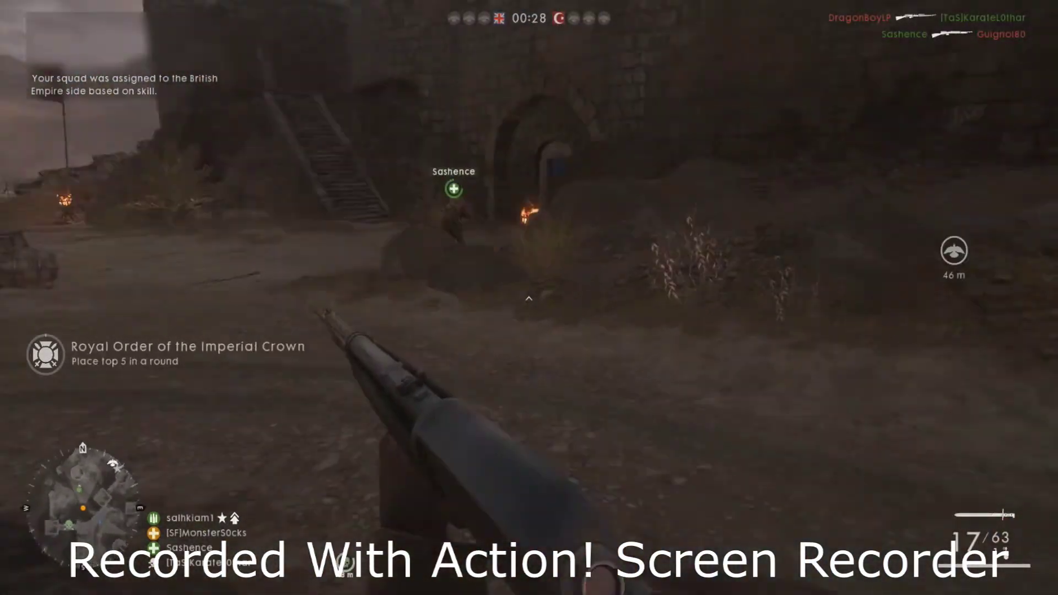
{"action": "key", "text": "f"}
{"action": "key", "text": "1"}
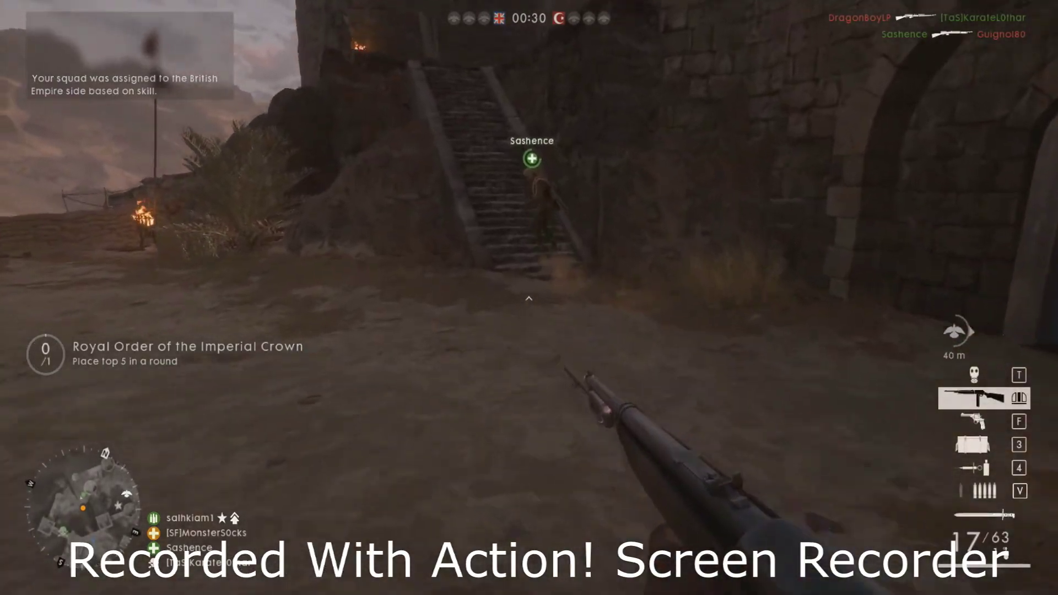
Step: Push through the blue door and walk the cellar tunnels to the pigeon
{"action": "key", "text": "w"}
{"action": "key", "text": "e"}
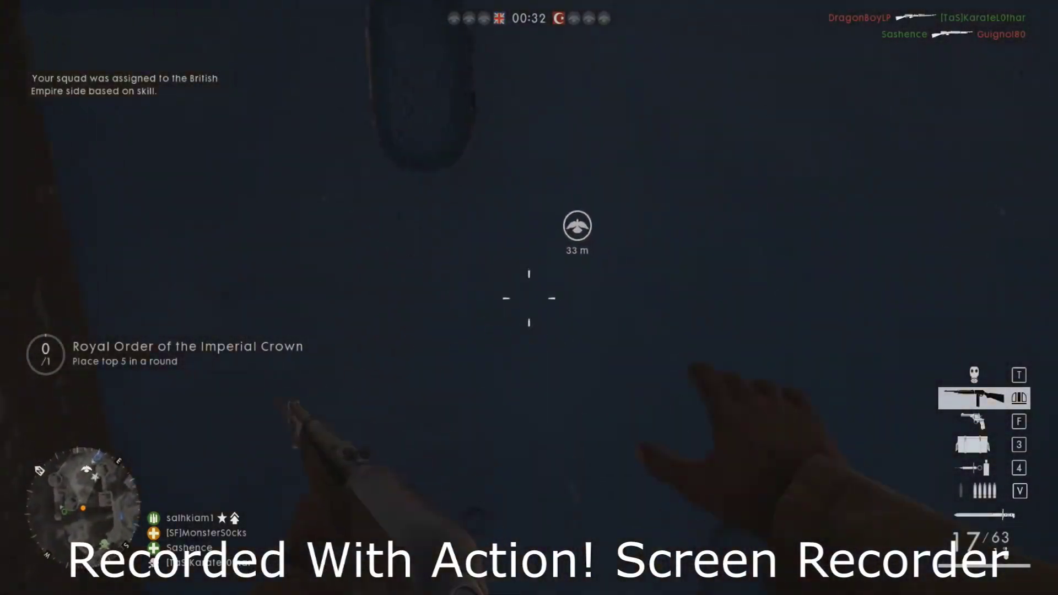
{"action": "key", "text": "f"}
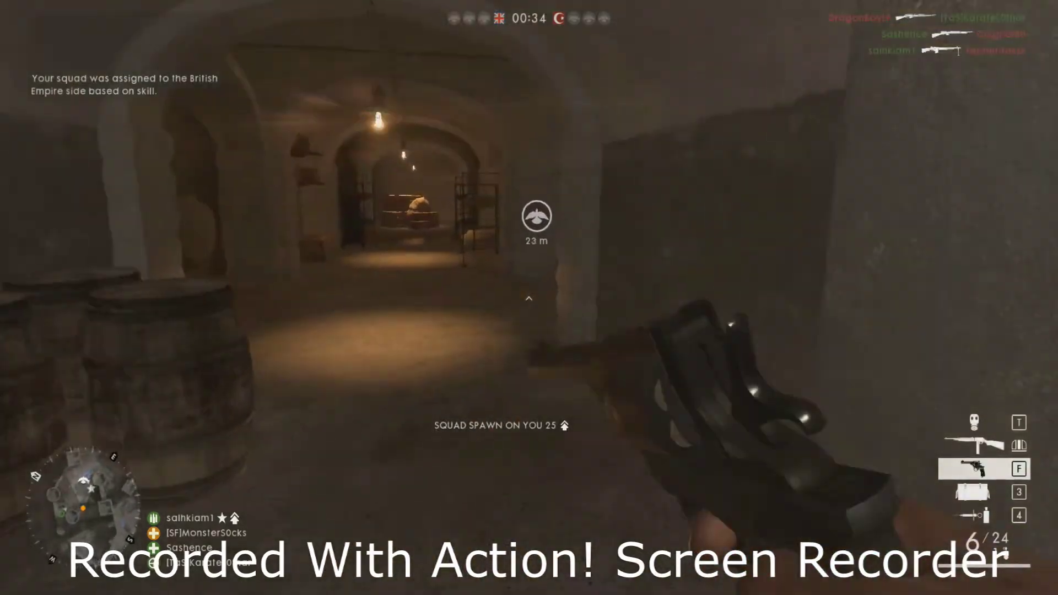
{"action": "key", "text": "w"}
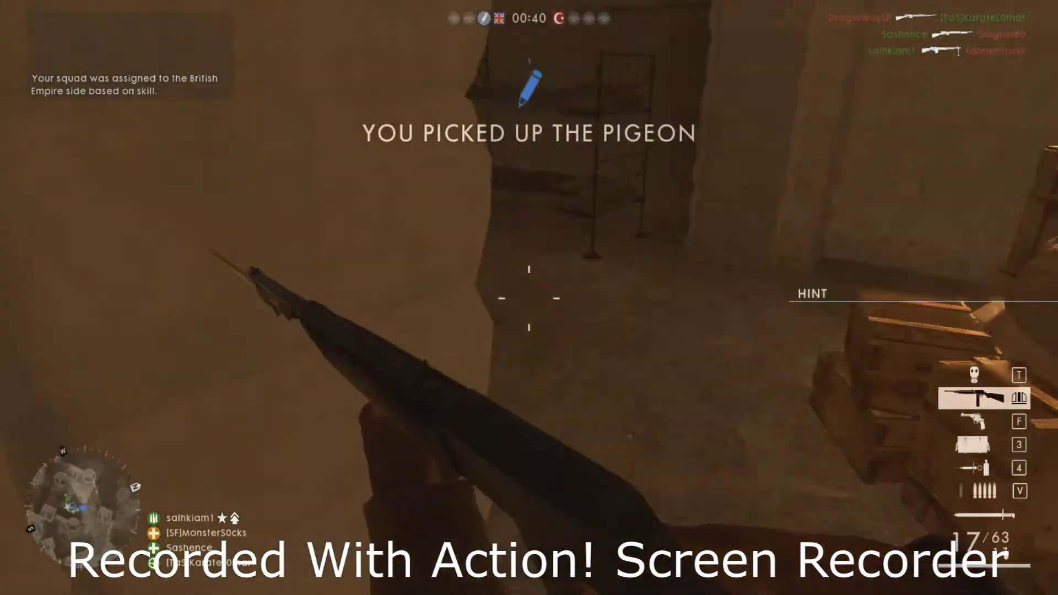
{"action": "key", "text": "w"}
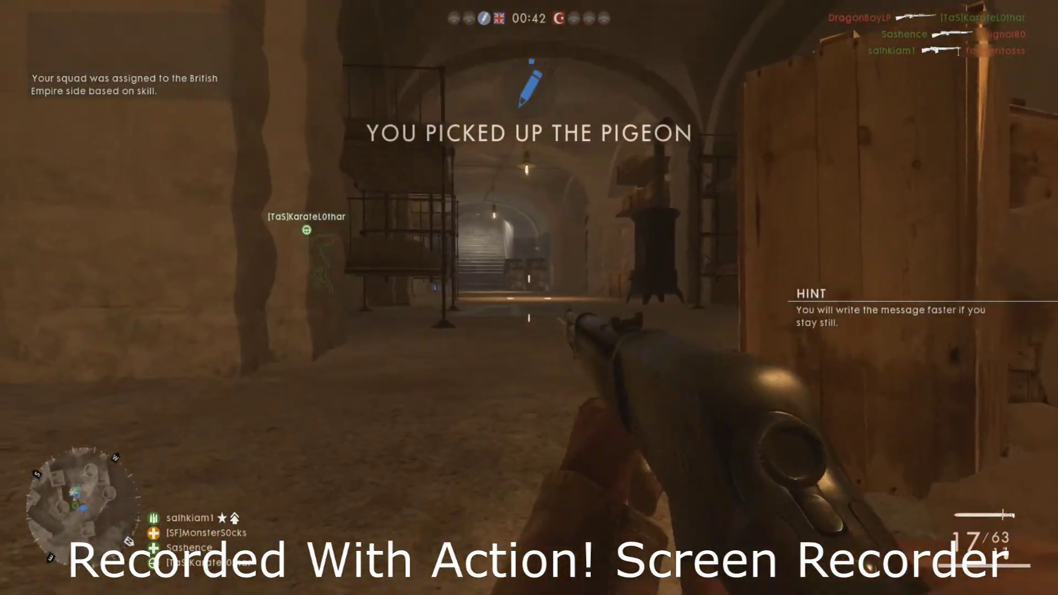
{"action": "key", "text": "1"}
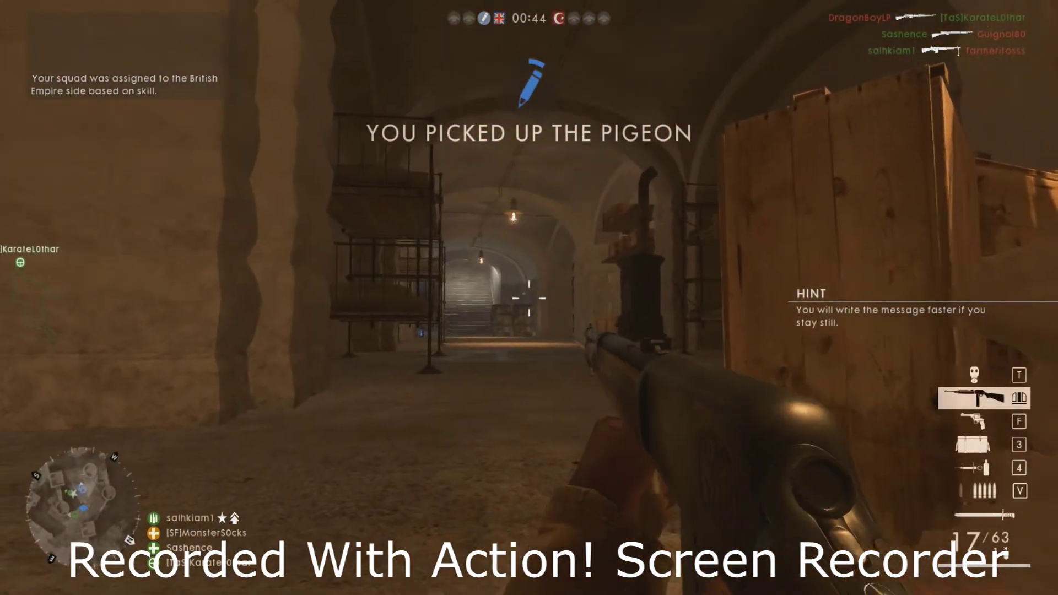